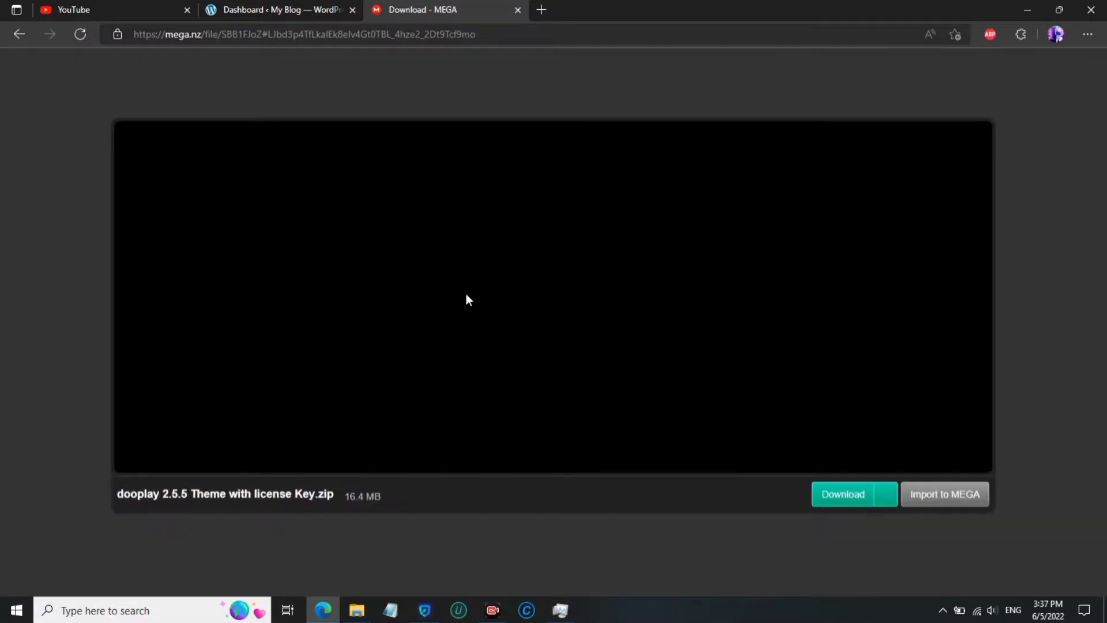
- Download dooplay 2.5.5 Theme with license Key.zip and extract it in File Explorer within the dooplay theme folder on New Volume (E:)
click(832, 493)
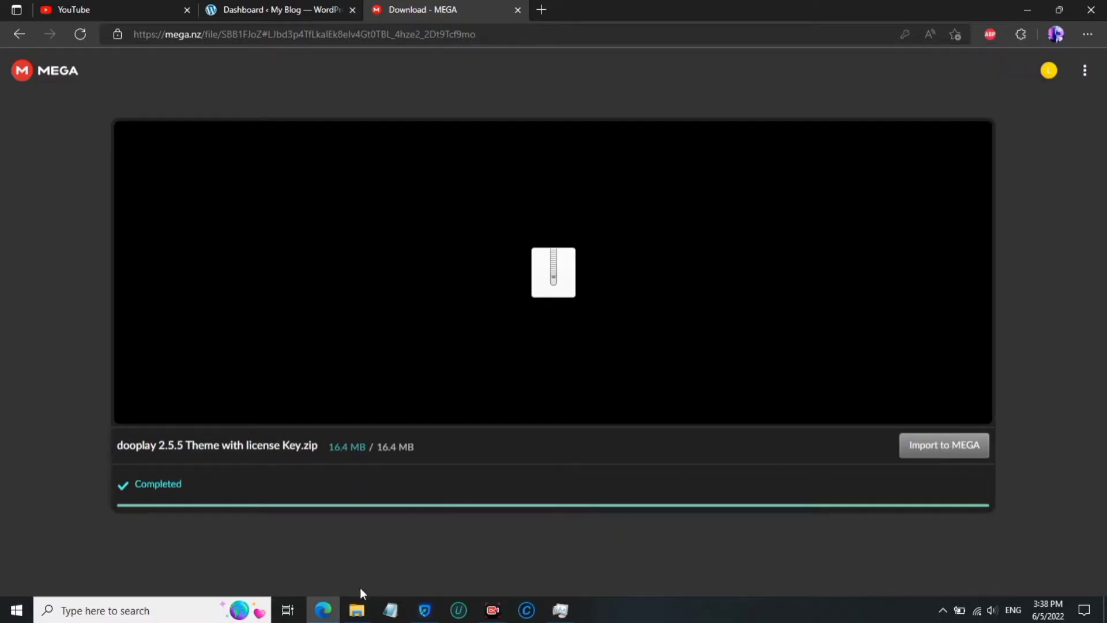
click(358, 610)
click(396, 271)
click(424, 182)
right_click(424, 182)
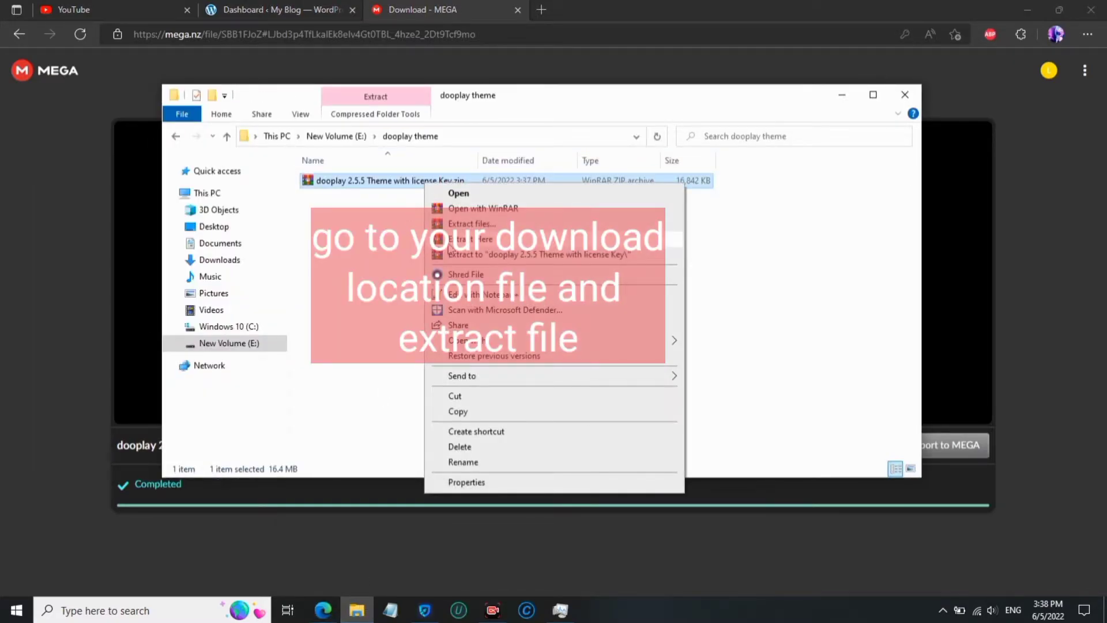
click(451, 241)
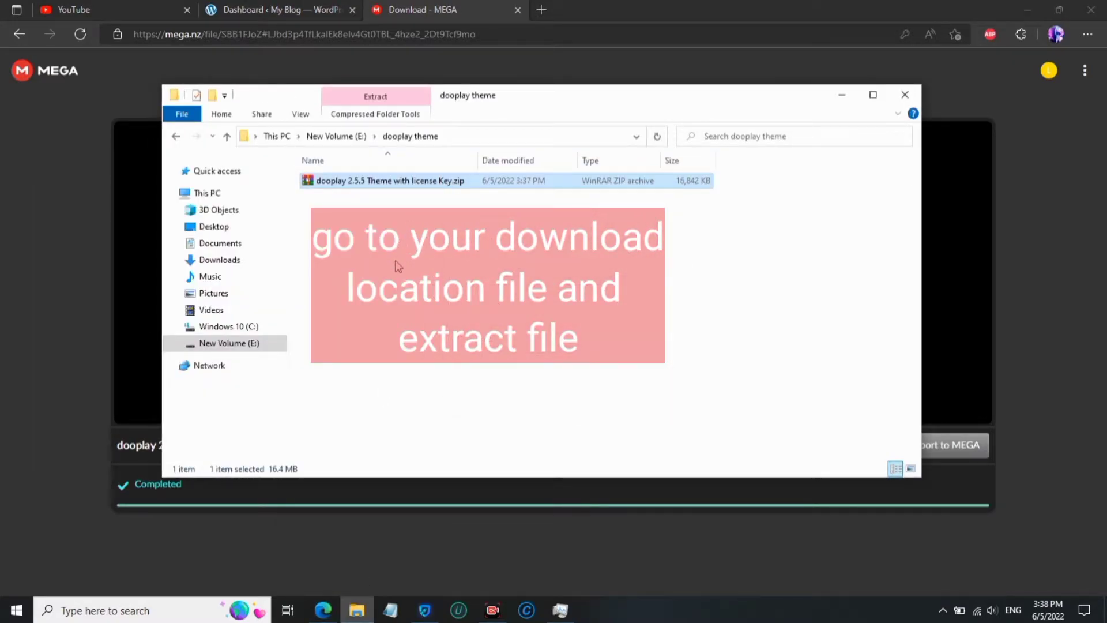
- Open the extracted dooplay 2.5.5 Theme with license Key folder and start extracting dooplay 2.5.5 Theme.zip there
double_click(417, 182)
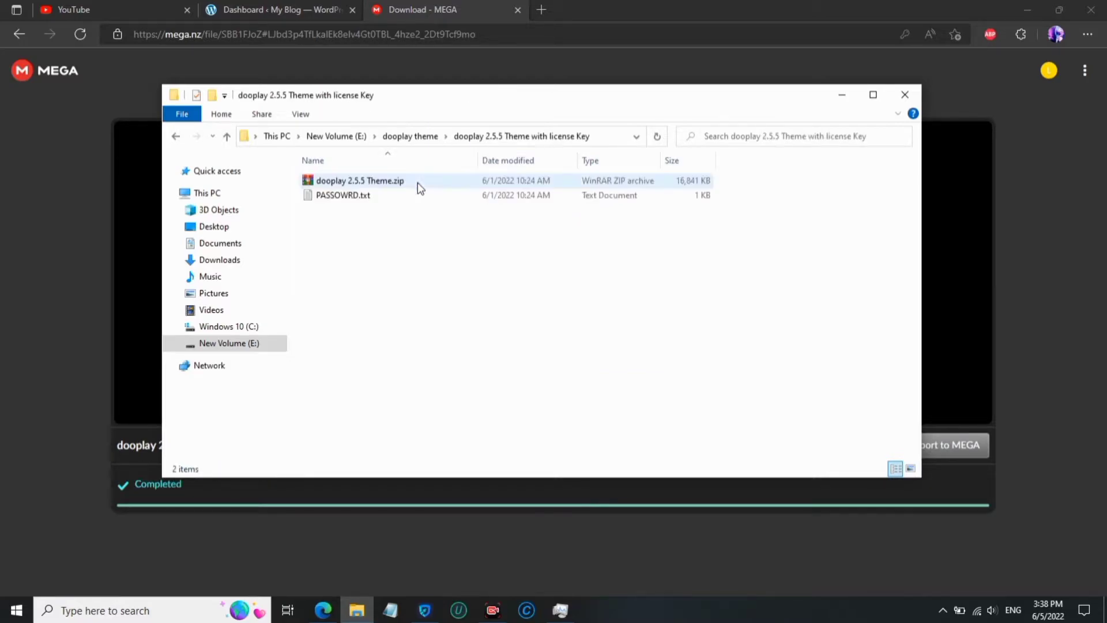
click(374, 182)
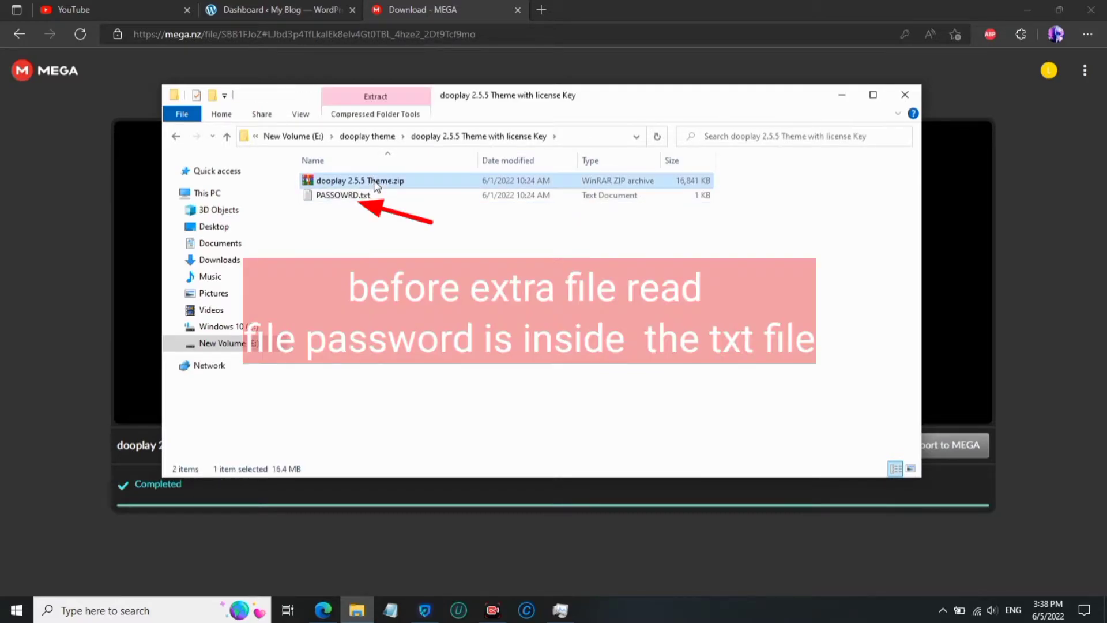
right_click(375, 182)
click(415, 236)
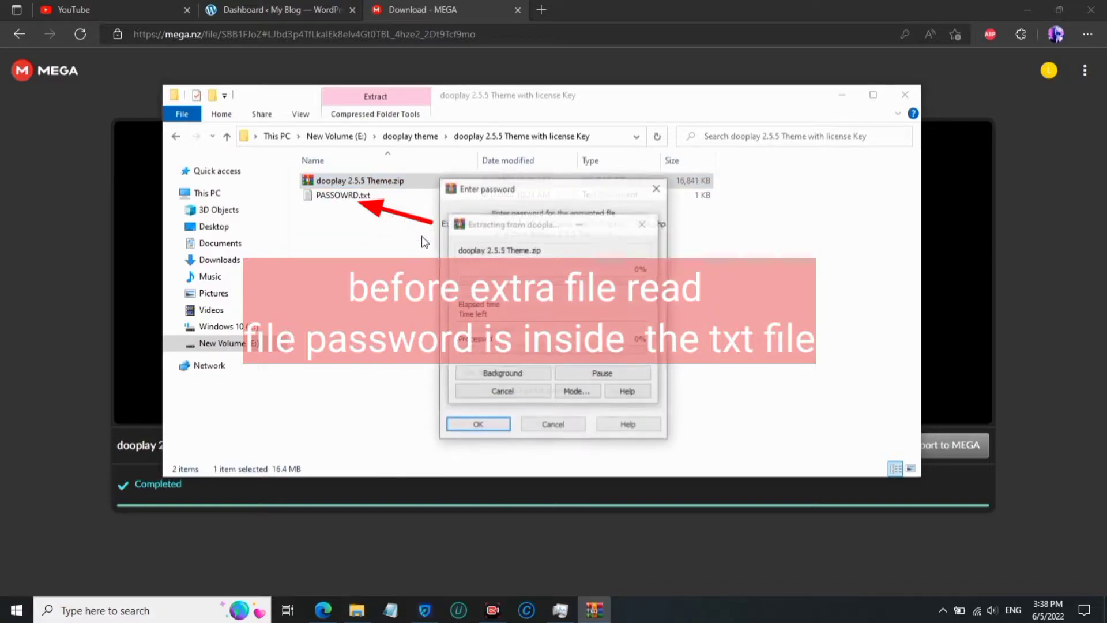
key(Escape)
- Copy the archive password from PASSOWRD.txt, close the file, and enter the password in WinRAR to extract the theme archive
double_click(343, 209)
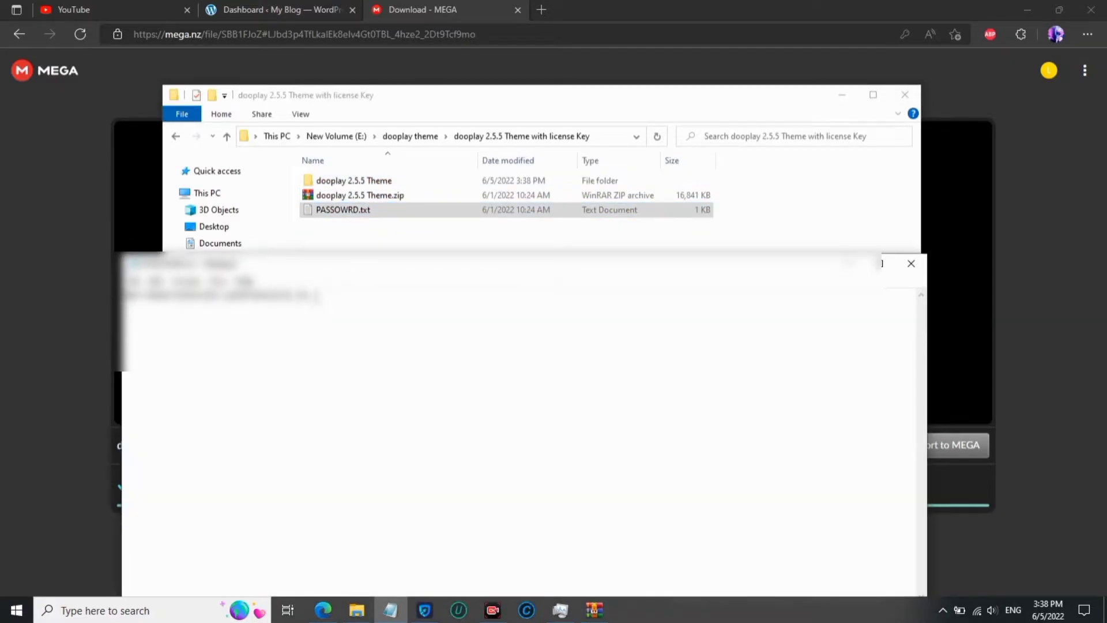
key(ctrl+a)
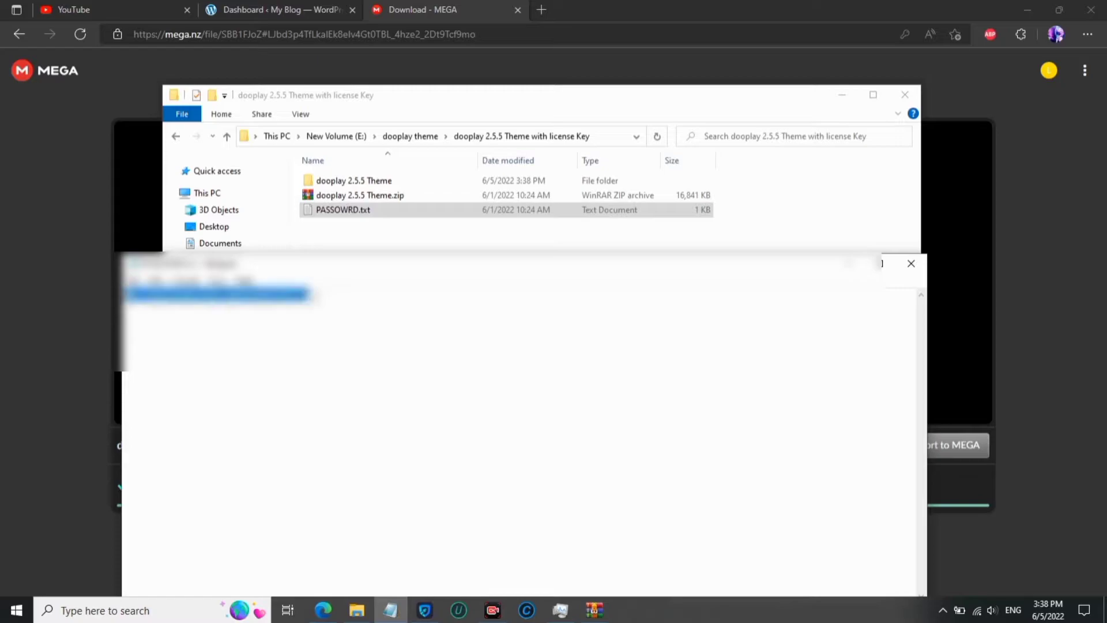
click(911, 264)
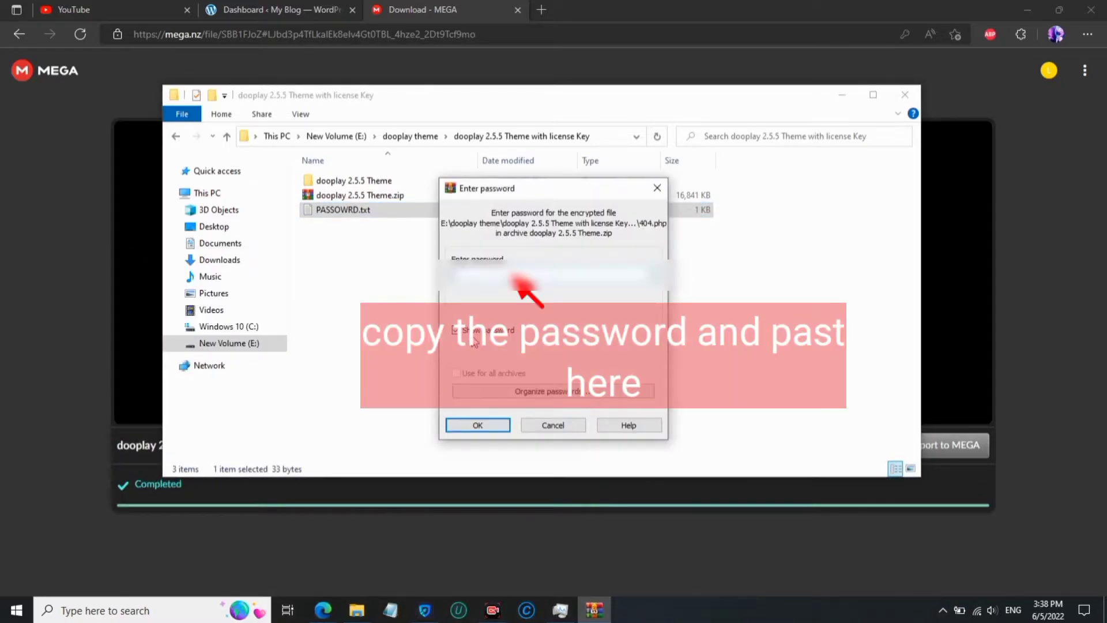
key(ctrl+v)
click(476, 426)
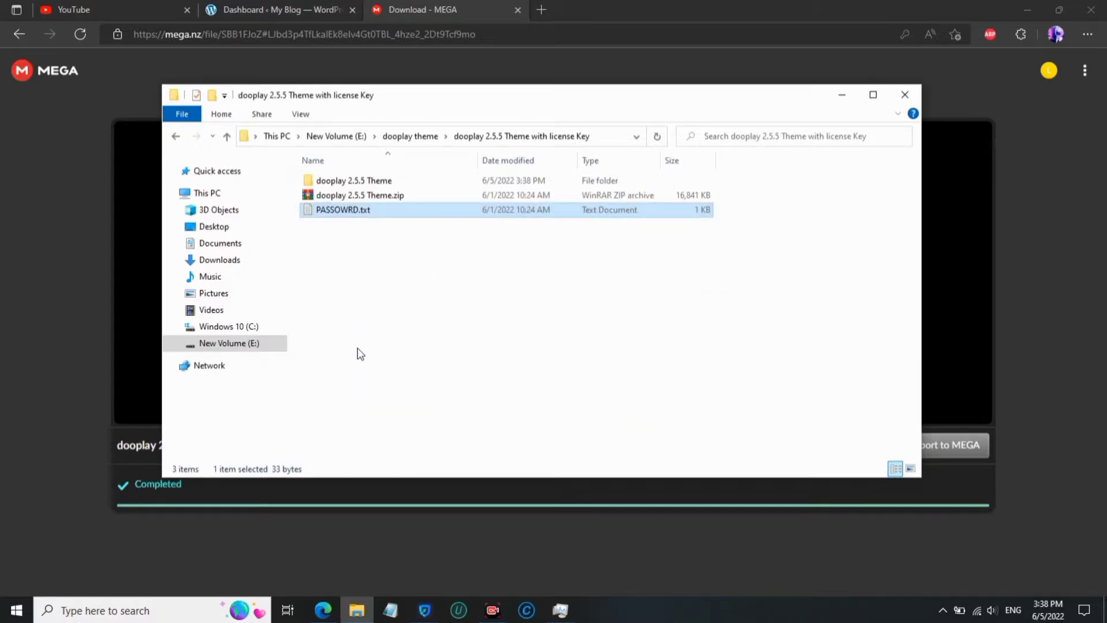
- Examine the extracted dooplay 2.5.5 Theme folder, including its REDME FIRST text file and the files in the dooplay subfolder
double_click(358, 181)
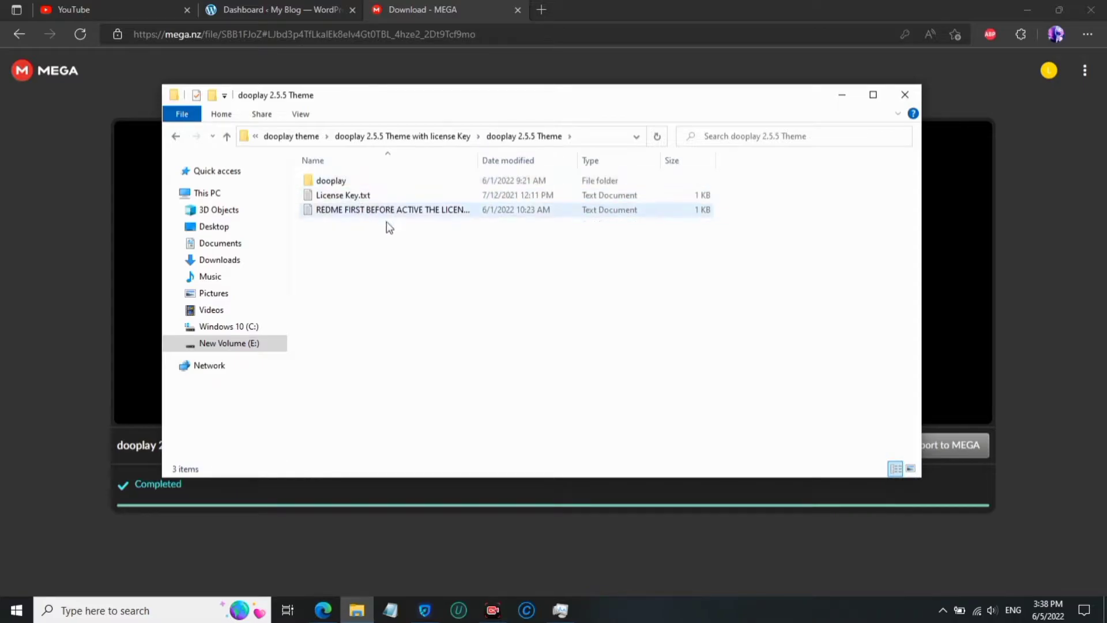
double_click(362, 210)
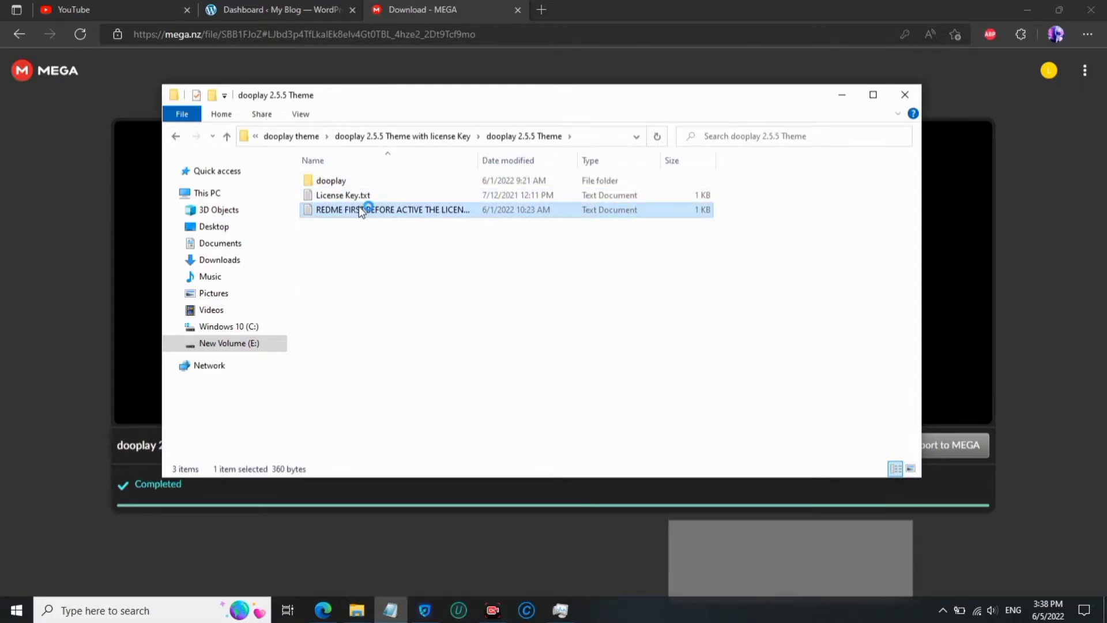
click(848, 263)
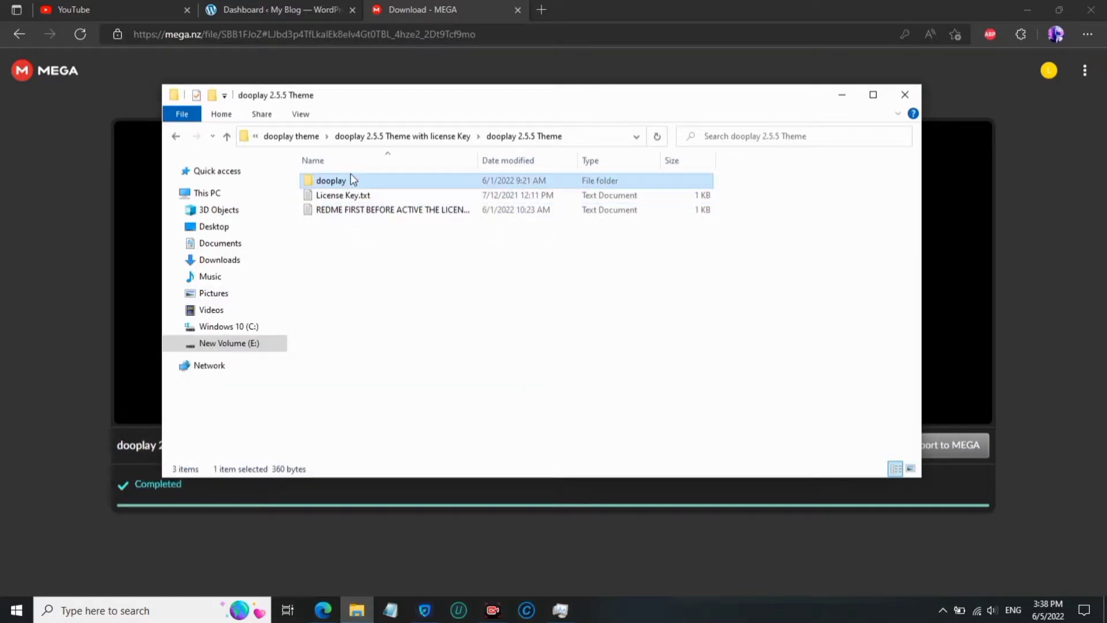
double_click(351, 181)
scroll(352, 306, down, 5)
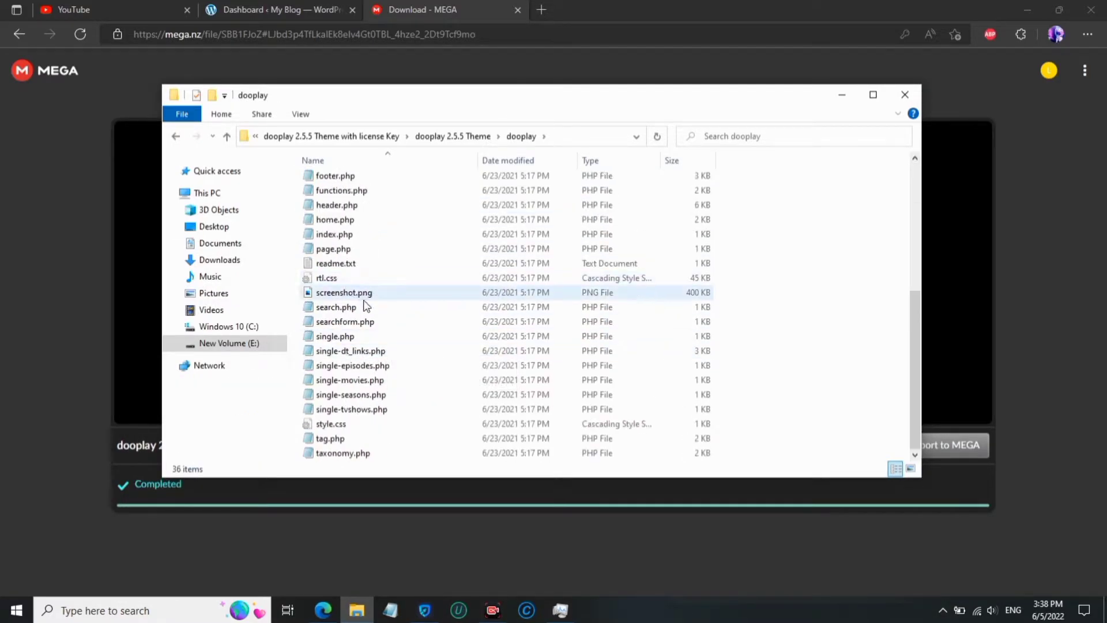
scroll(372, 329, up, 6)
- Switch to the WordPress dashboard in the browser, open the My Blog site in a new tab, and look over its homepage
click(407, 13)
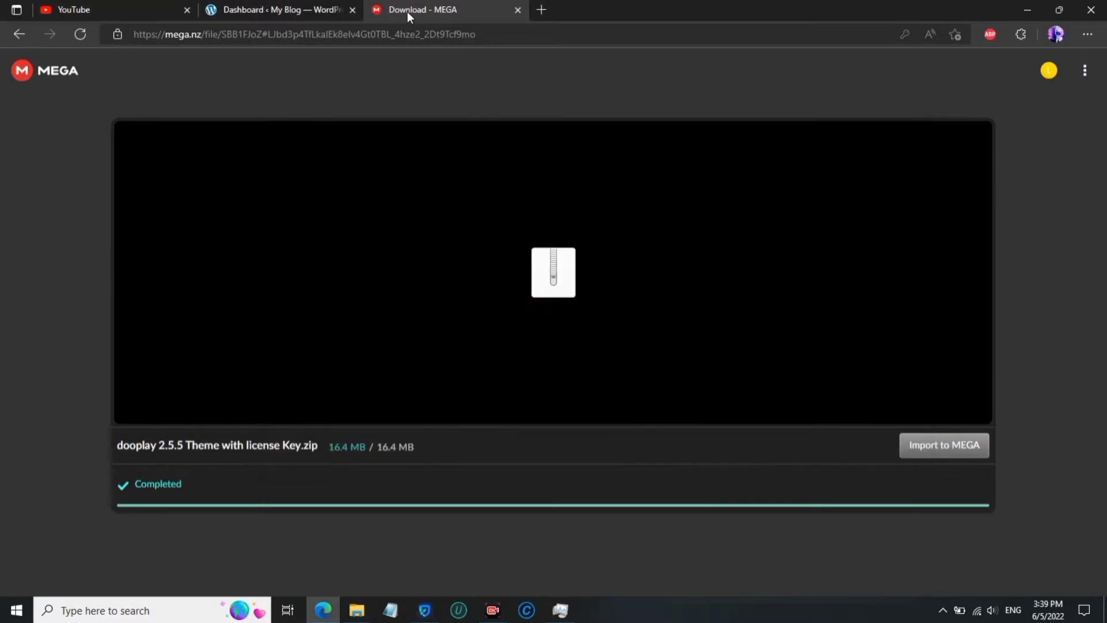
click(310, 6)
scroll(314, 378, down, 4)
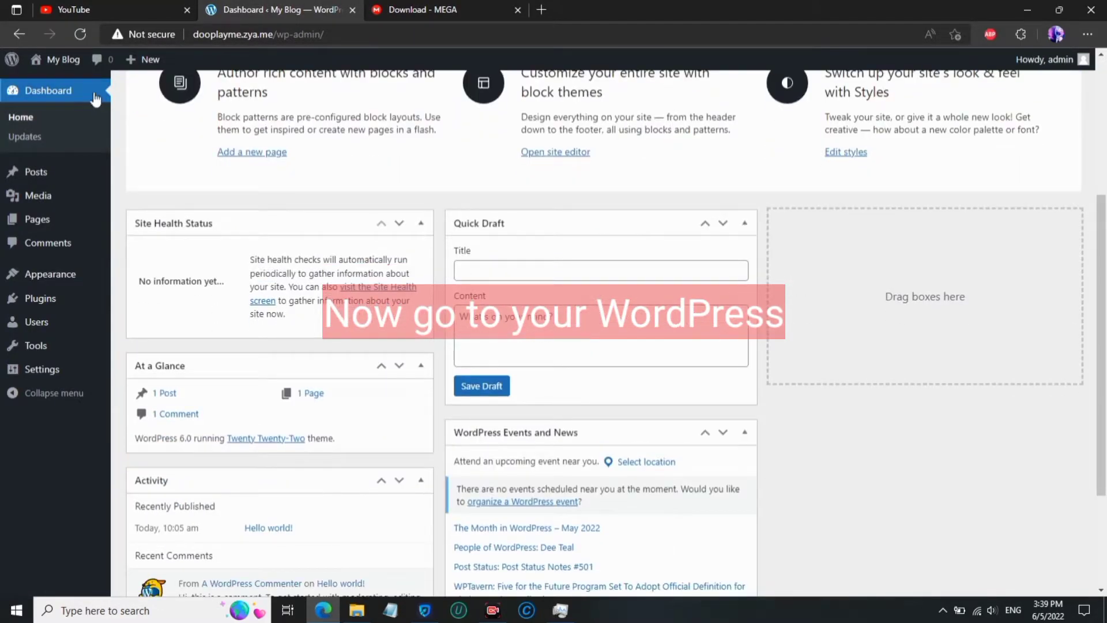
mouse_move(58, 60)
right_click(61, 83)
click(84, 93)
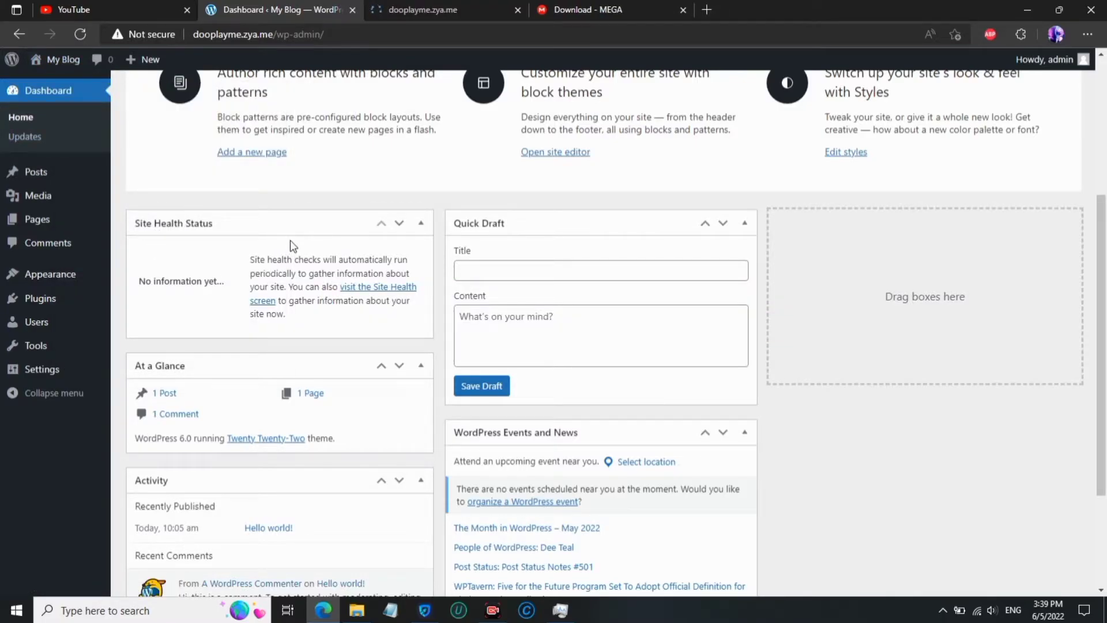
click(409, 9)
scroll(254, 311, down, 5)
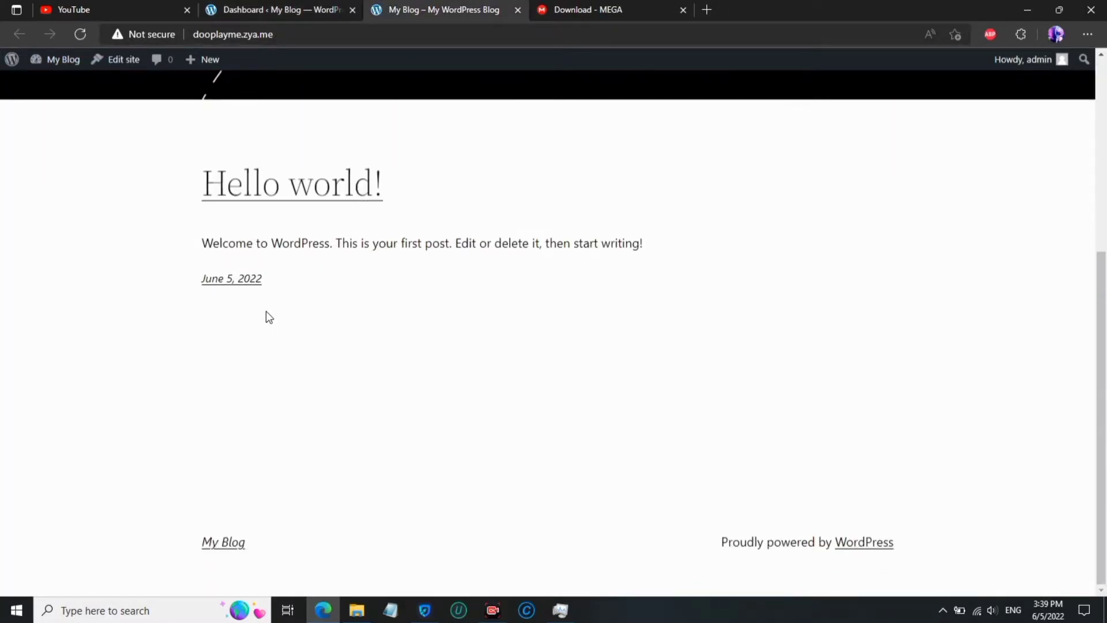
scroll(383, 320, up, 5)
scroll(369, 305, down, 5)
scroll(361, 304, up, 5)
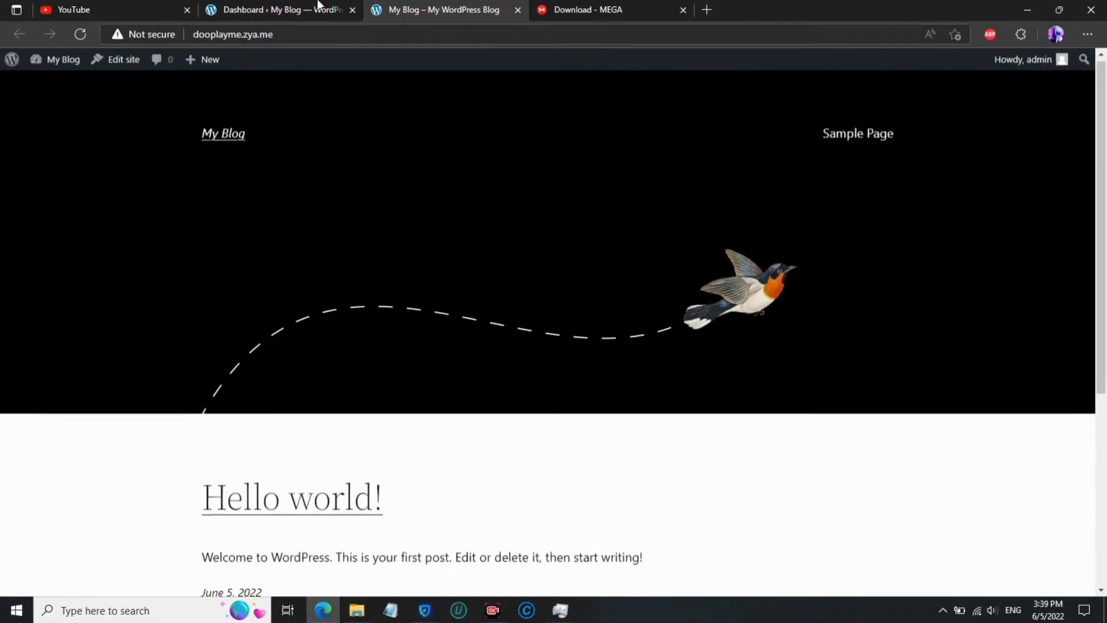
- Return to the WordPress dashboard and open the theme upload form for adding a new theme
click(324, 12)
mouse_move(69, 285)
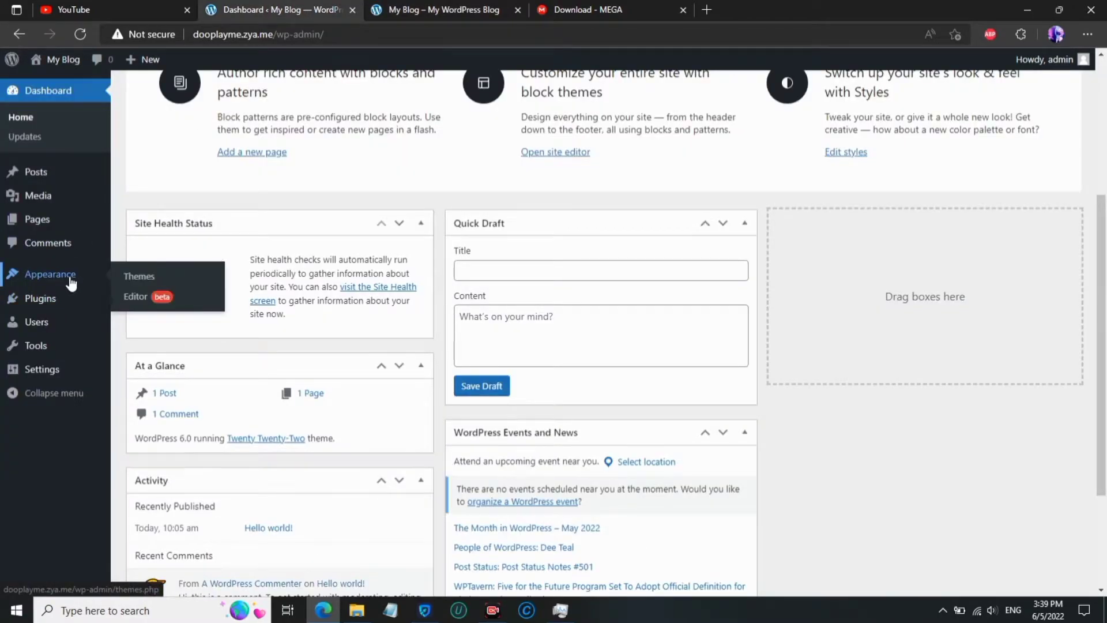
click(133, 281)
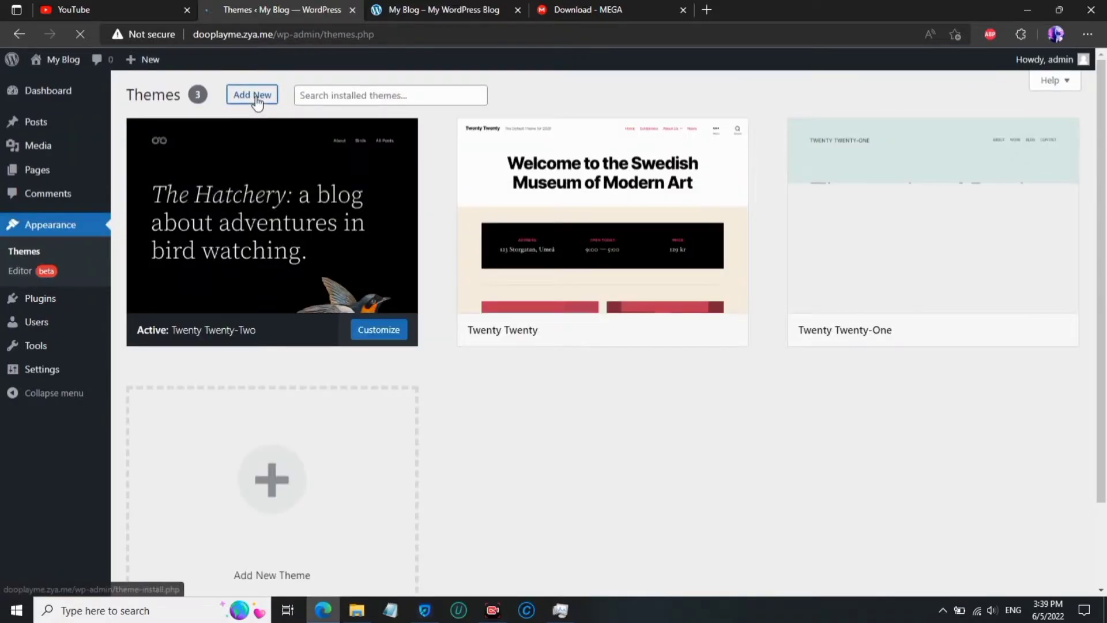
click(257, 98)
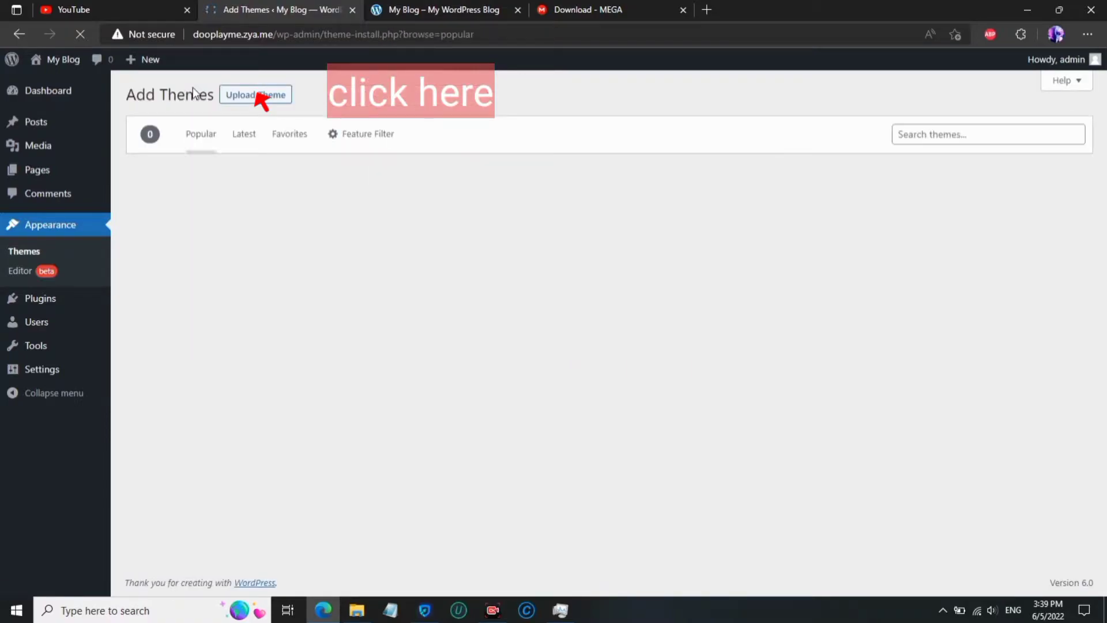
click(274, 99)
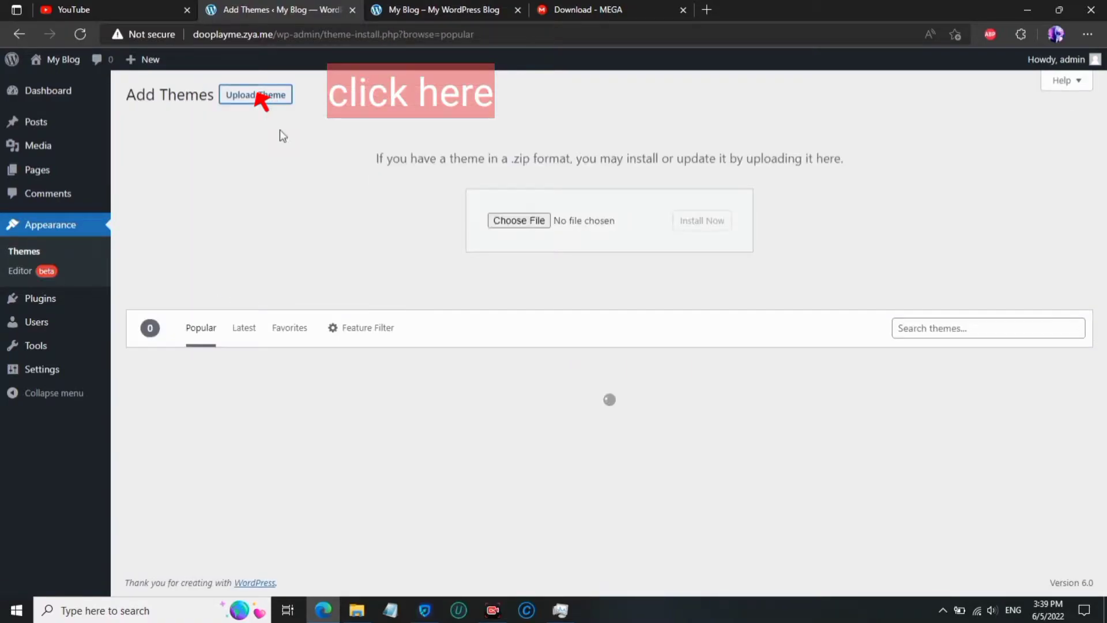
- Choose dooplay.zip from the dooplay folder inside dooplay 2.5.5 Theme on New Volume (E:) as the theme file to upload
click(485, 227)
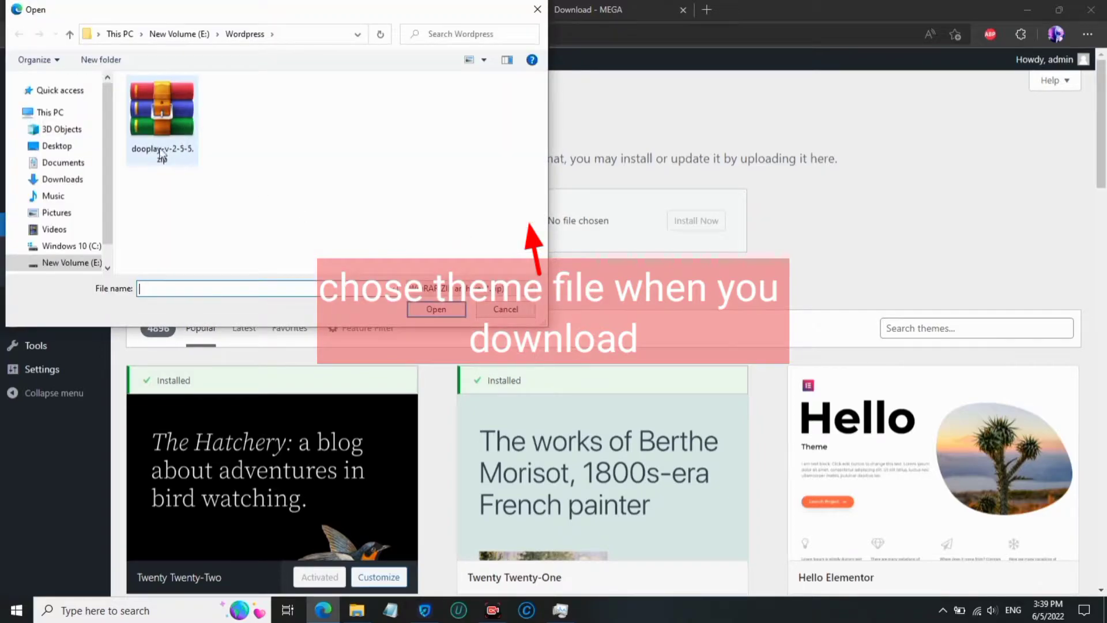
click(74, 262)
scroll(334, 173, up, 5)
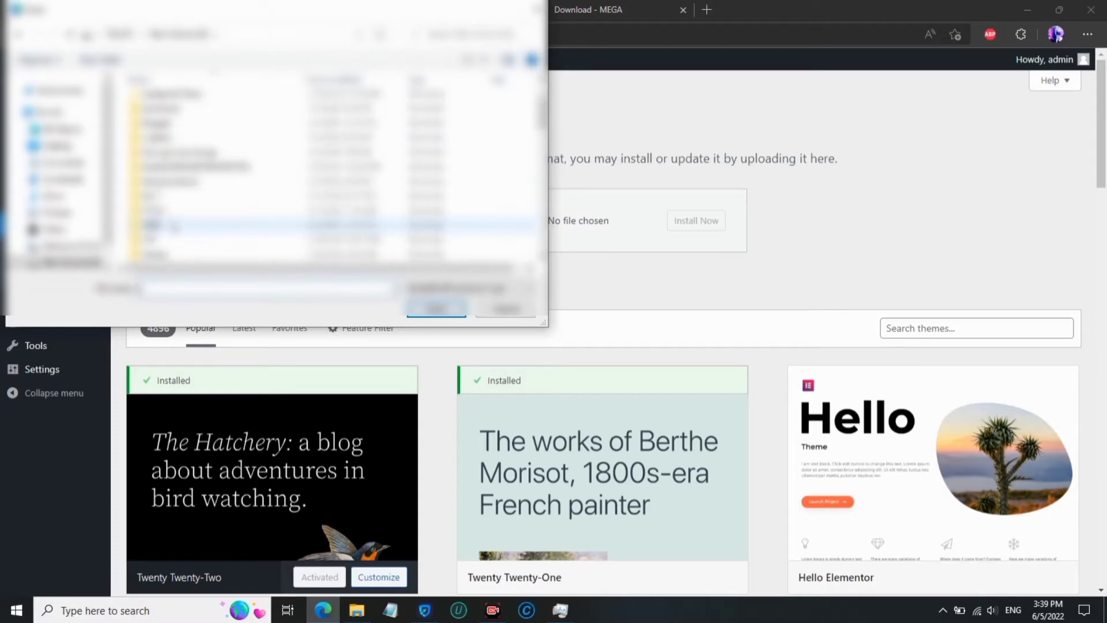
double_click(173, 180)
click(200, 114)
double_click(196, 100)
double_click(191, 101)
double_click(190, 101)
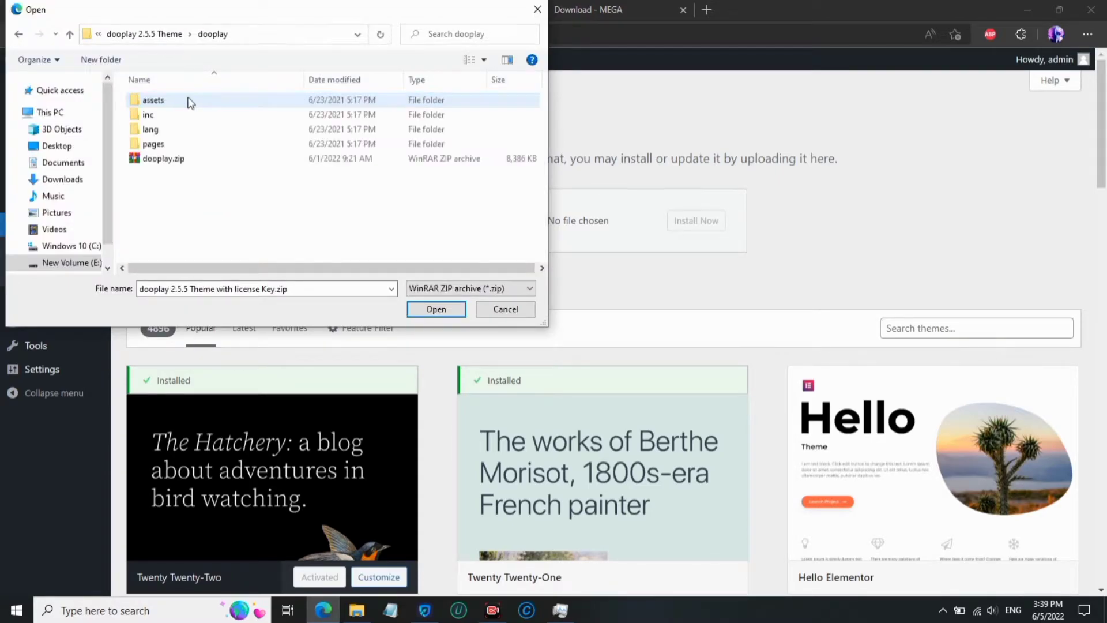
click(163, 158)
click(434, 310)
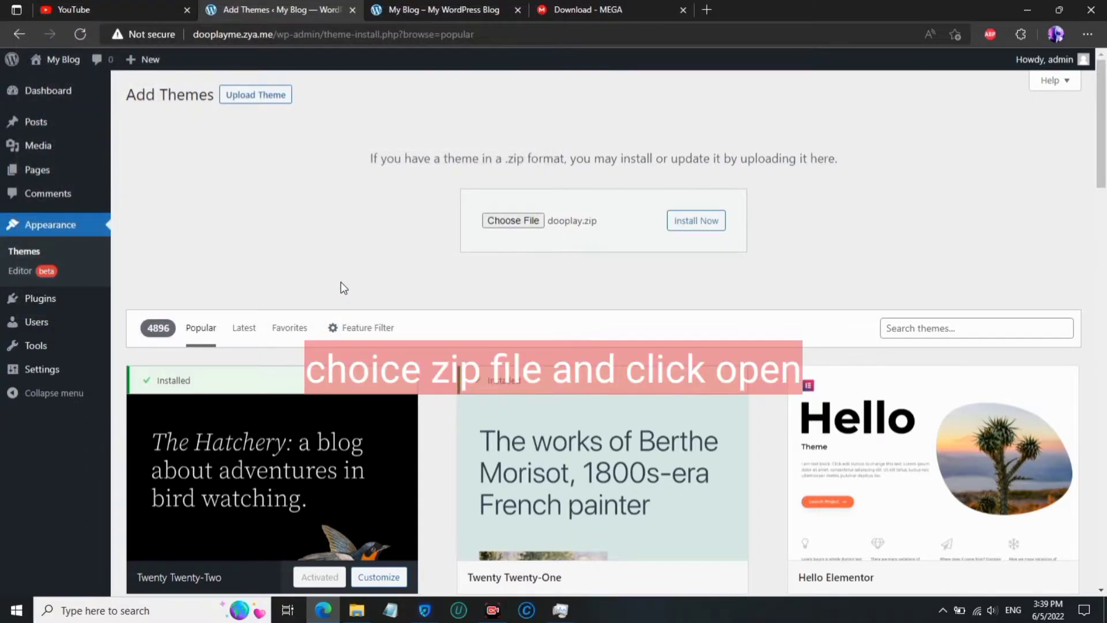
- Install the theme from the chosen dooplay.zip and activate it
click(695, 224)
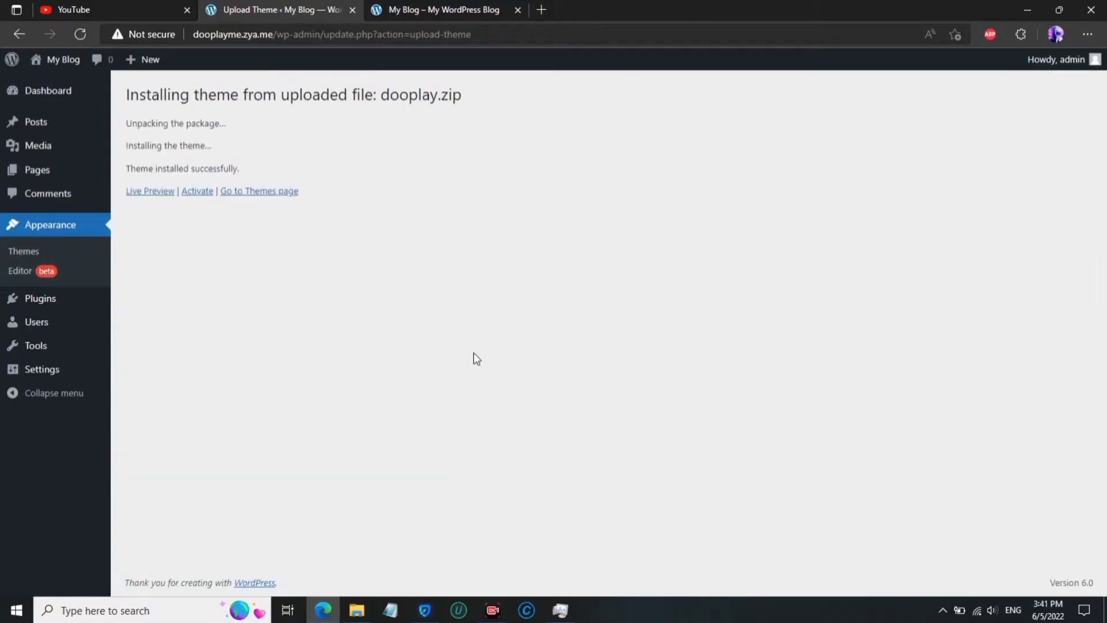
click(194, 190)
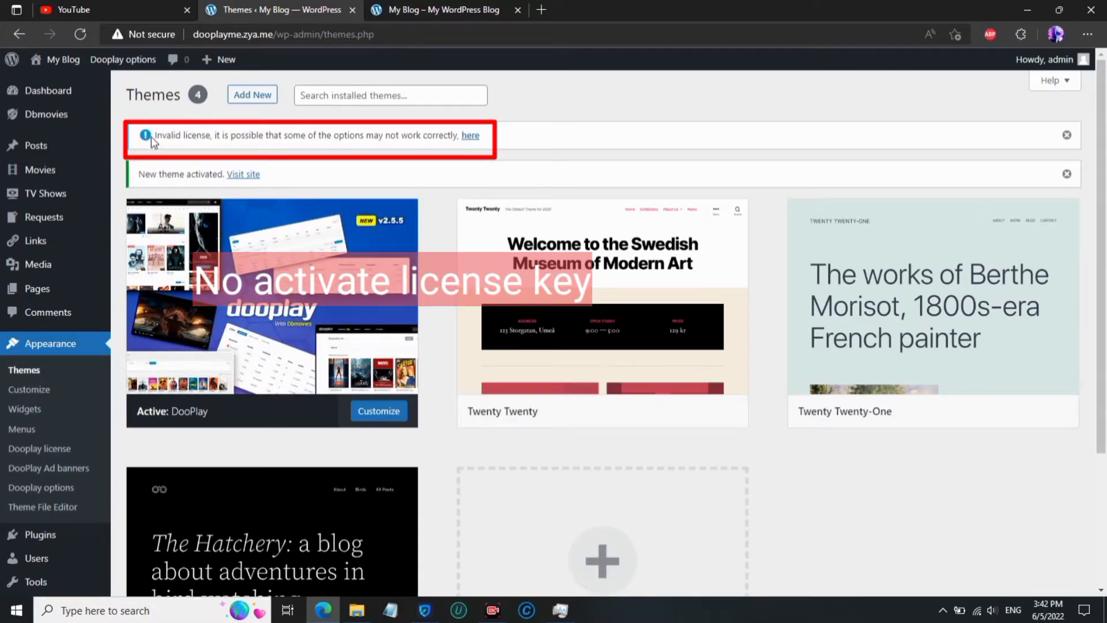
- Read the license notice on the Themes page and check the site's homepage under the DooPlay theme
drag(157, 135, 447, 141)
click(418, 151)
click(408, 12)
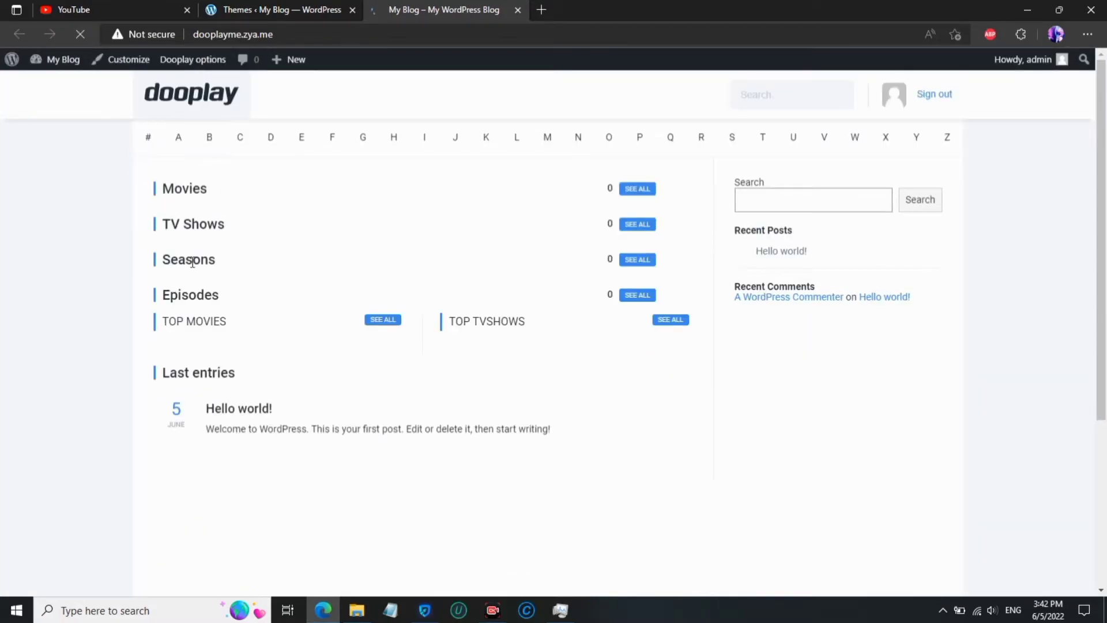
scroll(301, 425, down, 4)
scroll(301, 425, up, 4)
- Return to the WordPress admin, open the Dooplay license page, and place the cursor in the license key field
click(299, 7)
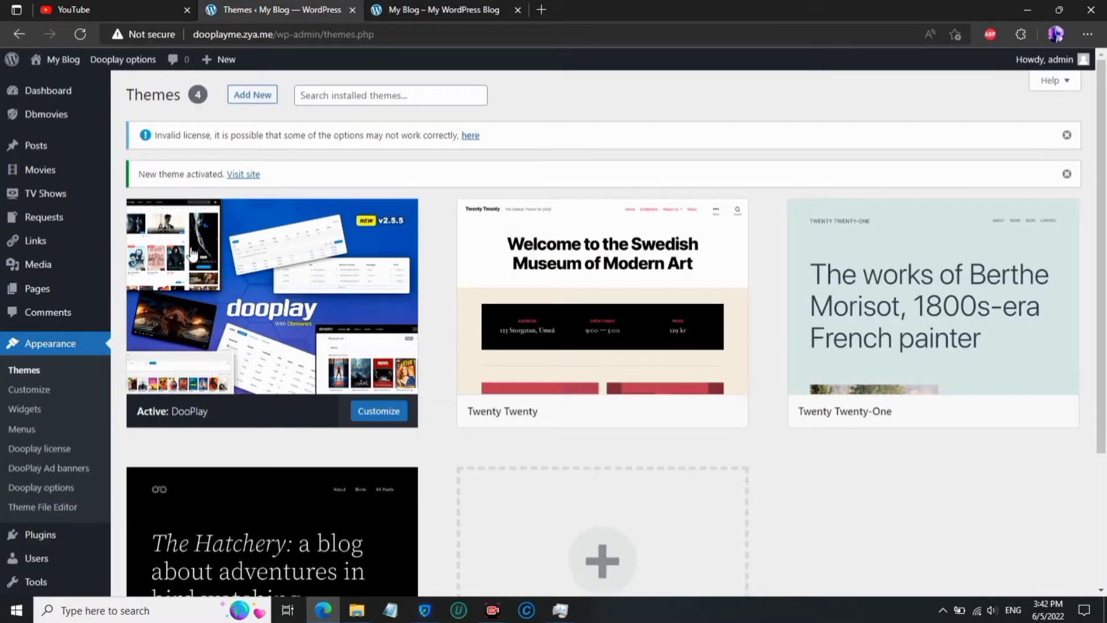
click(49, 456)
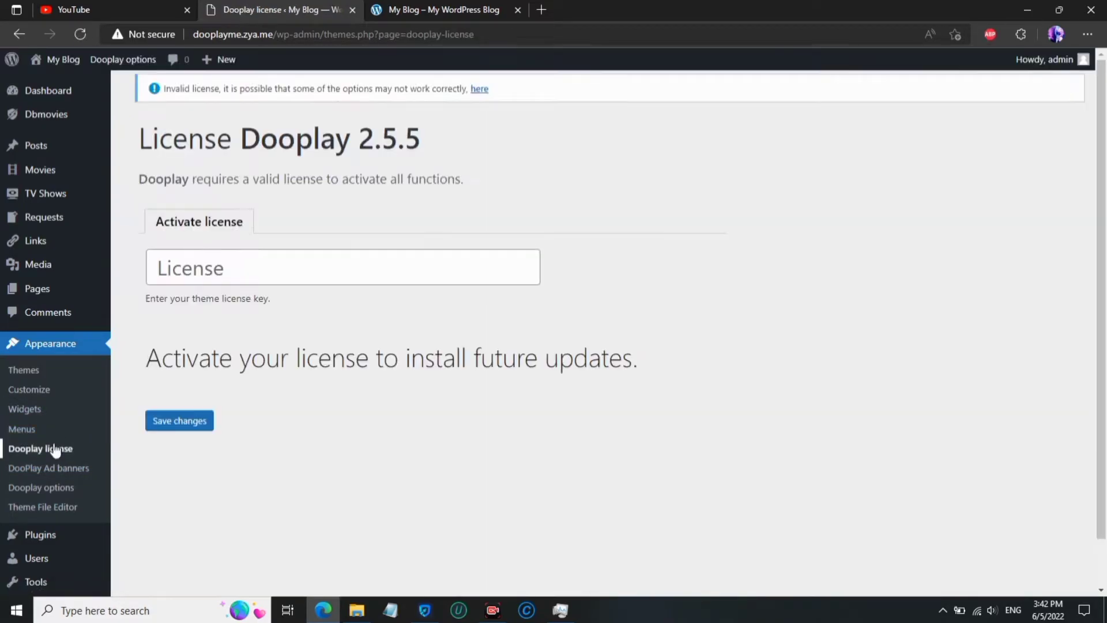
scroll(109, 366, down, 1)
click(223, 235)
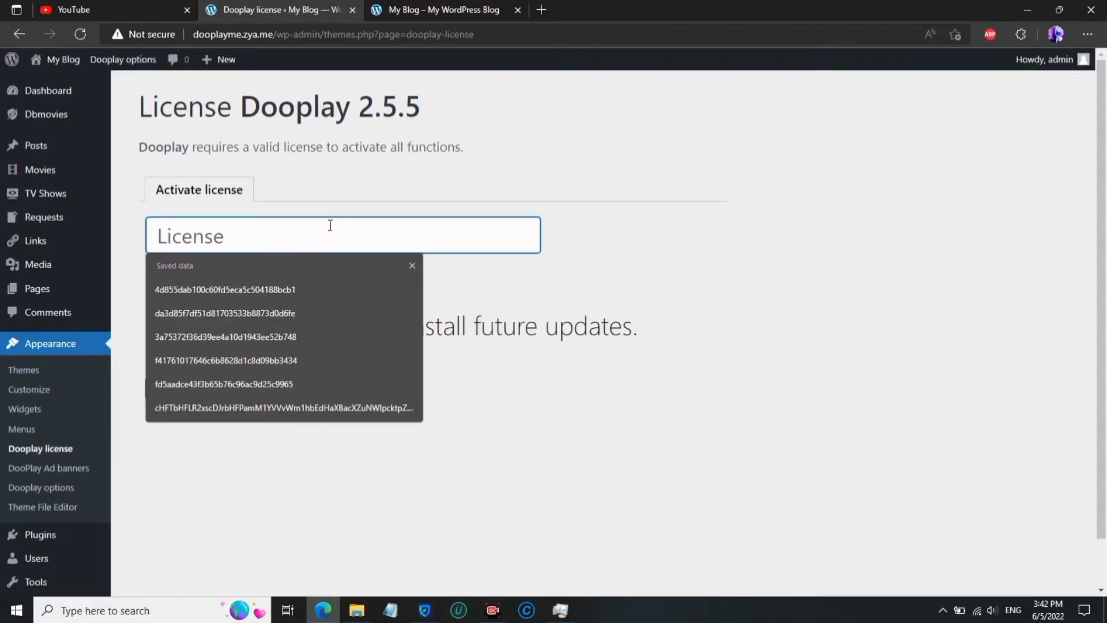
- Load dev-howtotutorial.pantheonsite.io in the browser tab that shows the My Blog homepage
click(434, 8)
click(406, 35)
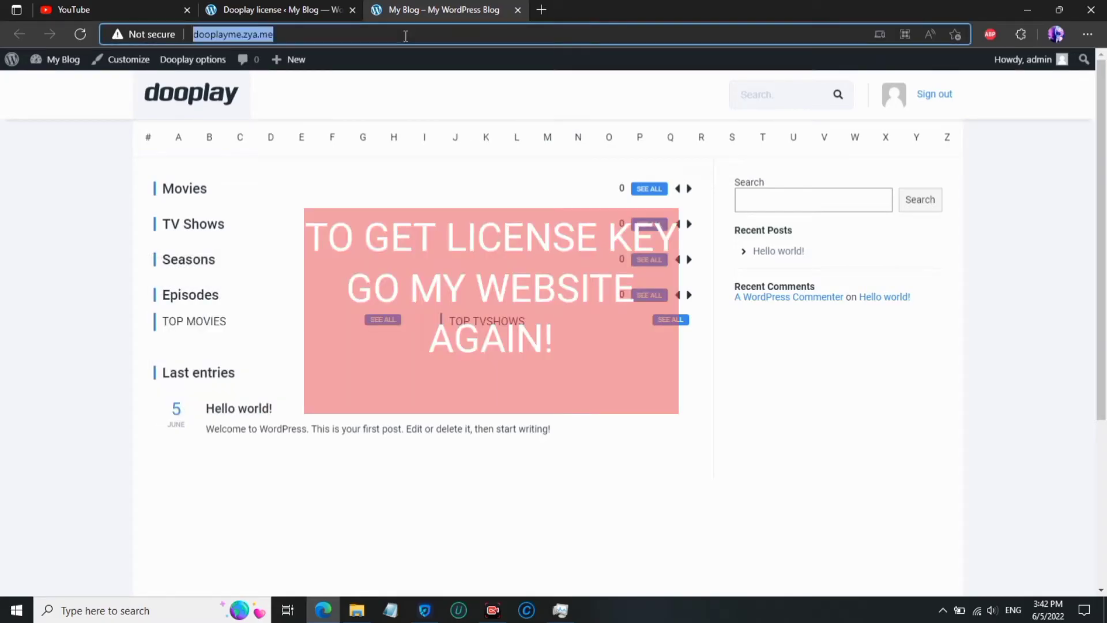
text(de)
key(Return)
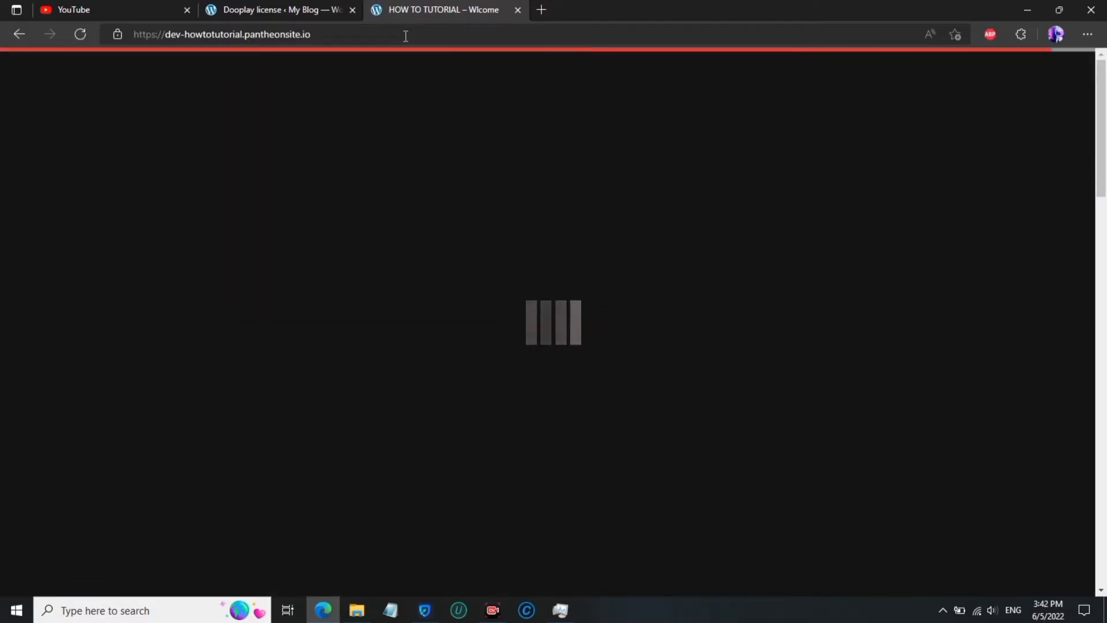
- Open the post "Dooplay With License Key For free V2(Update)" and follow its Active License key link
scroll(144, 229, down, 10)
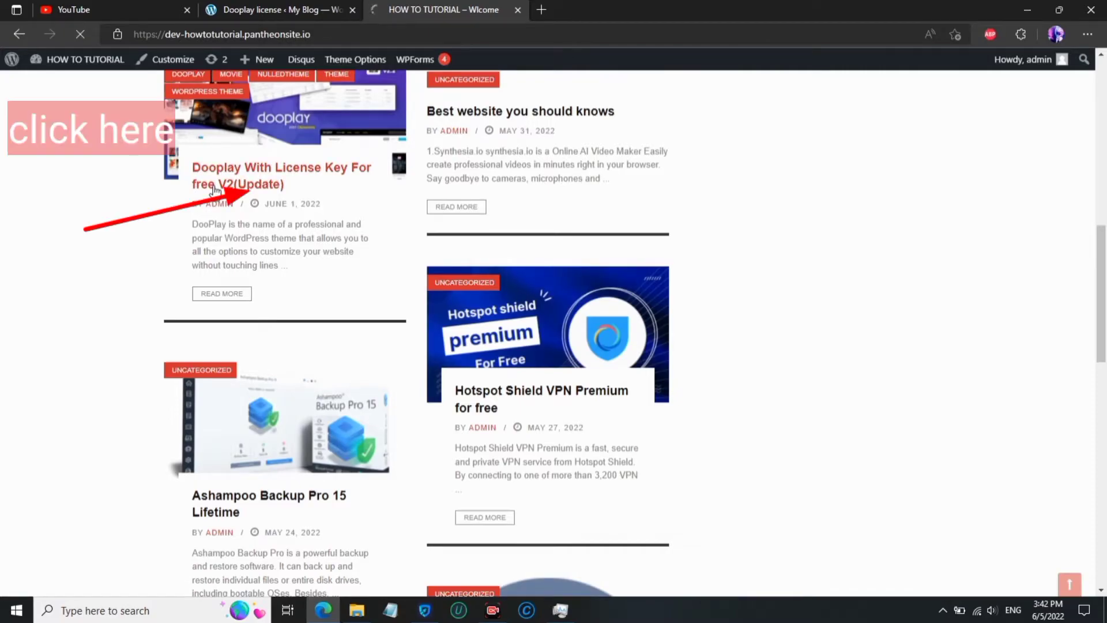
click(215, 190)
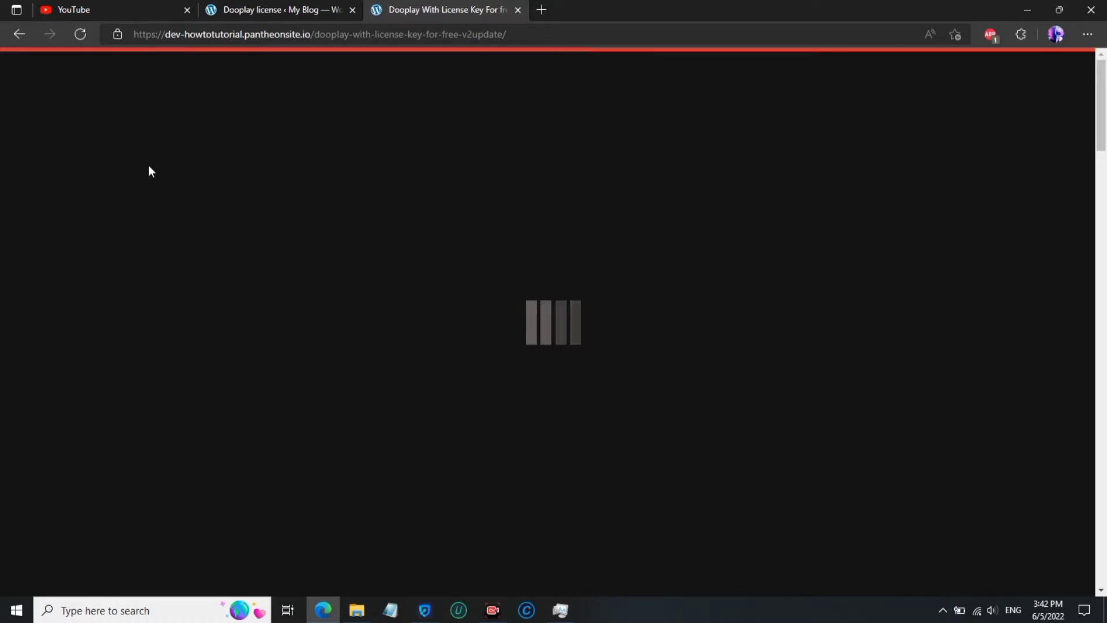
scroll(100, 302, down, 20)
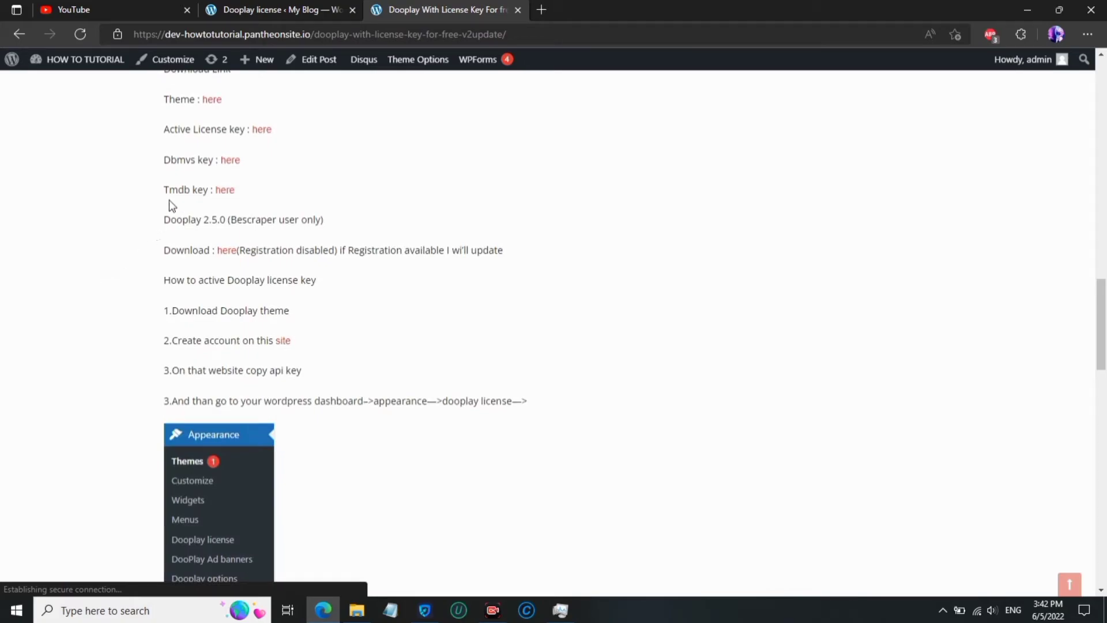
drag(165, 129, 235, 130)
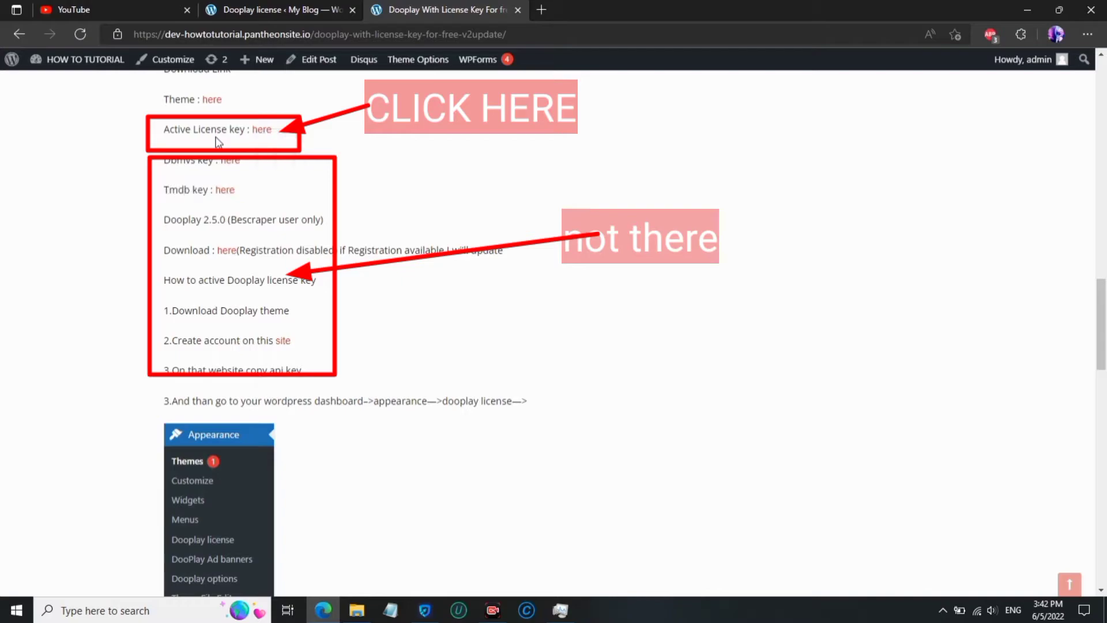
click(262, 130)
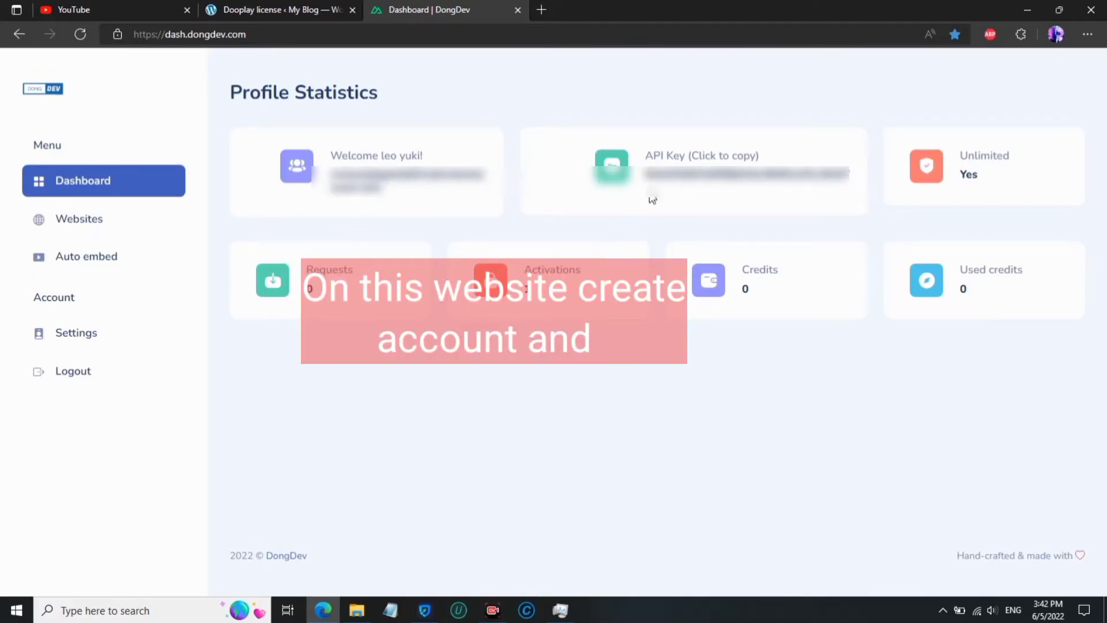
- Copy the API key from the DongDev dashboard, paste it into the Dooplay license key field, and save the changes
drag(646, 174, 863, 177)
key(ctrl+c)
click(308, 9)
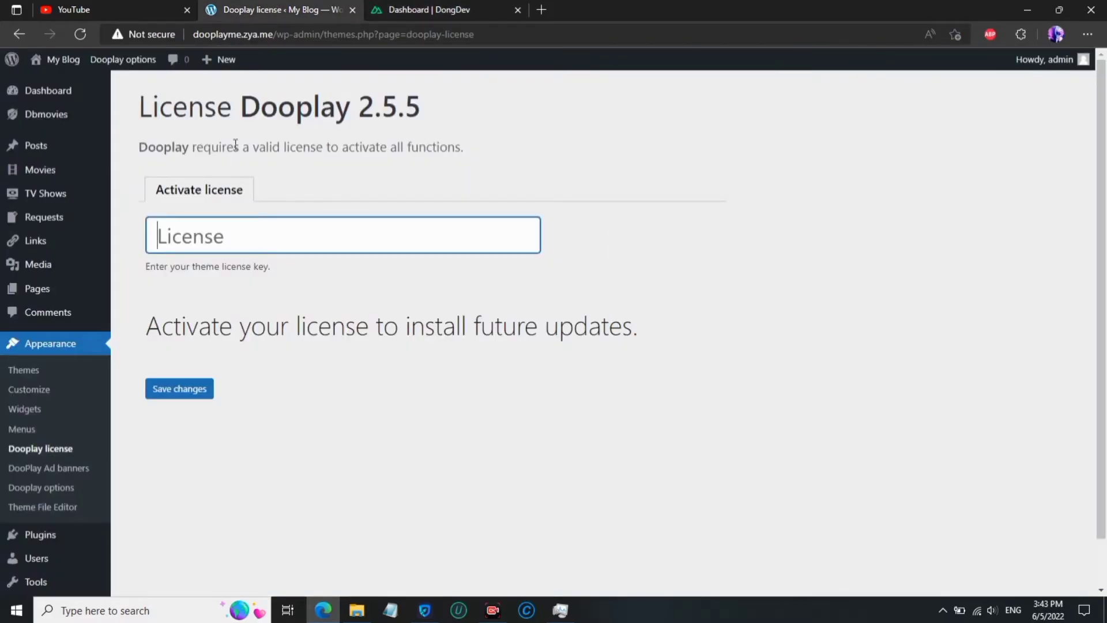
click(219, 236)
key(ctrl+v)
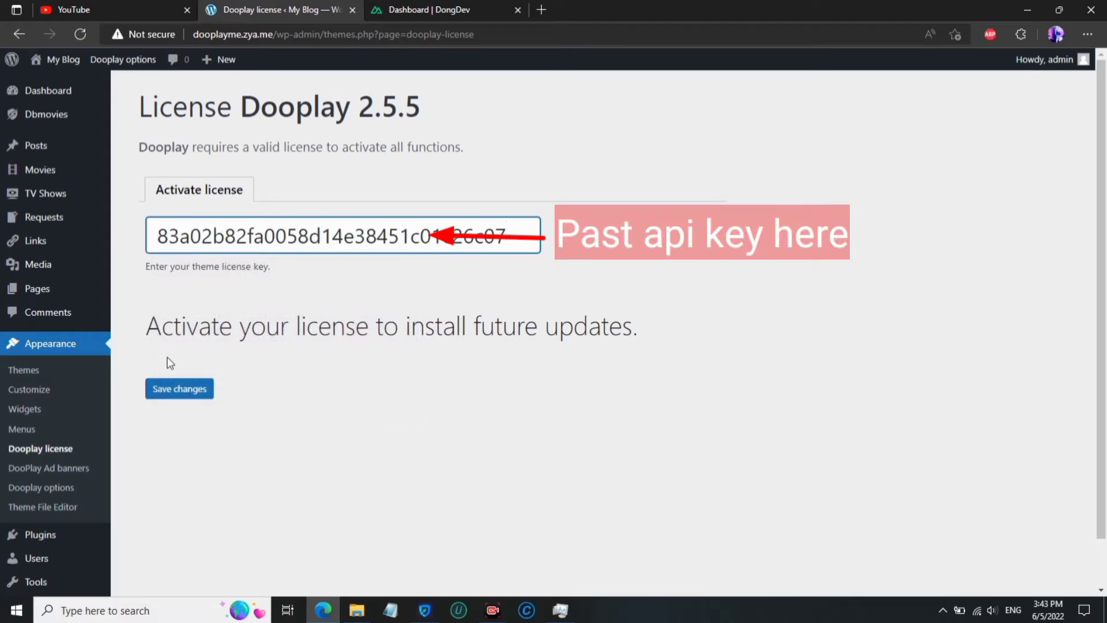
click(179, 387)
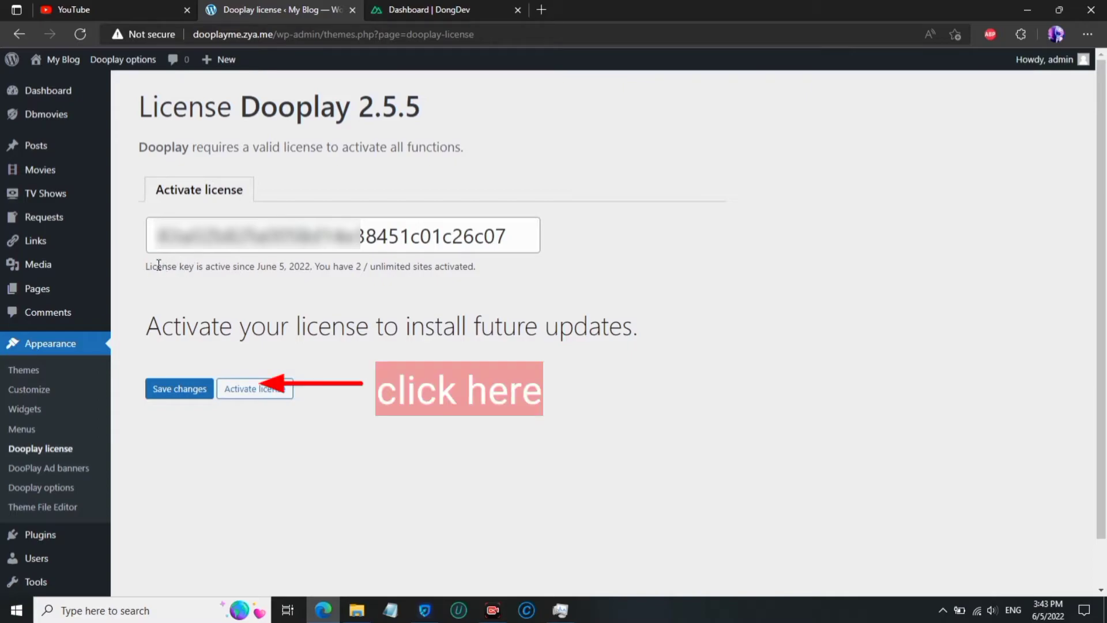
- Read the status line below the Dooplay license key field
drag(146, 266, 326, 264)
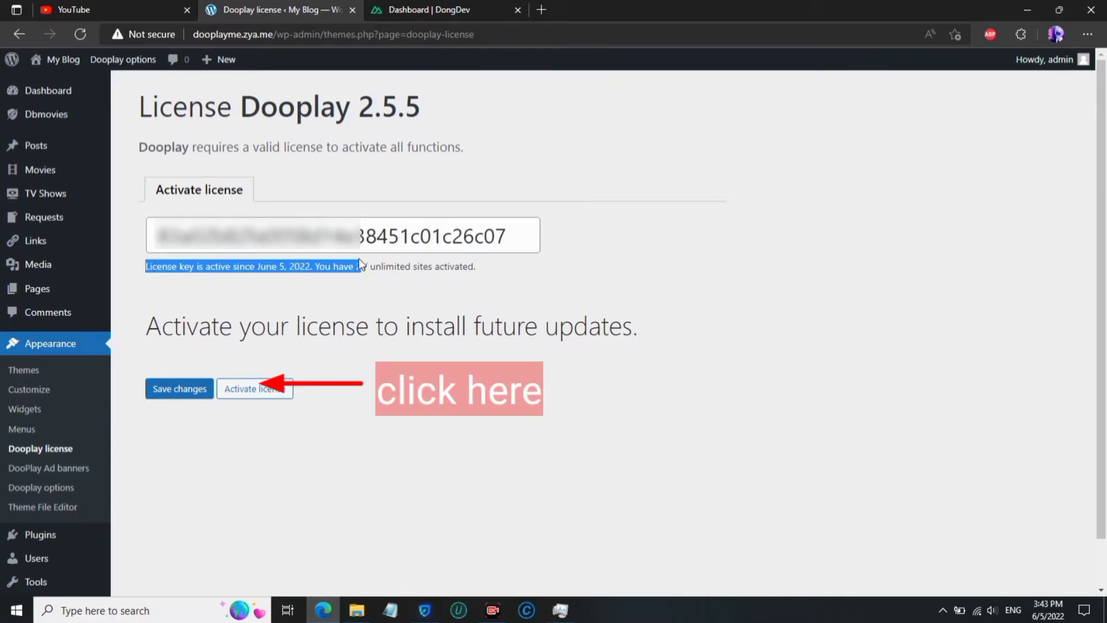
click(329, 287)
drag(147, 270, 494, 271)
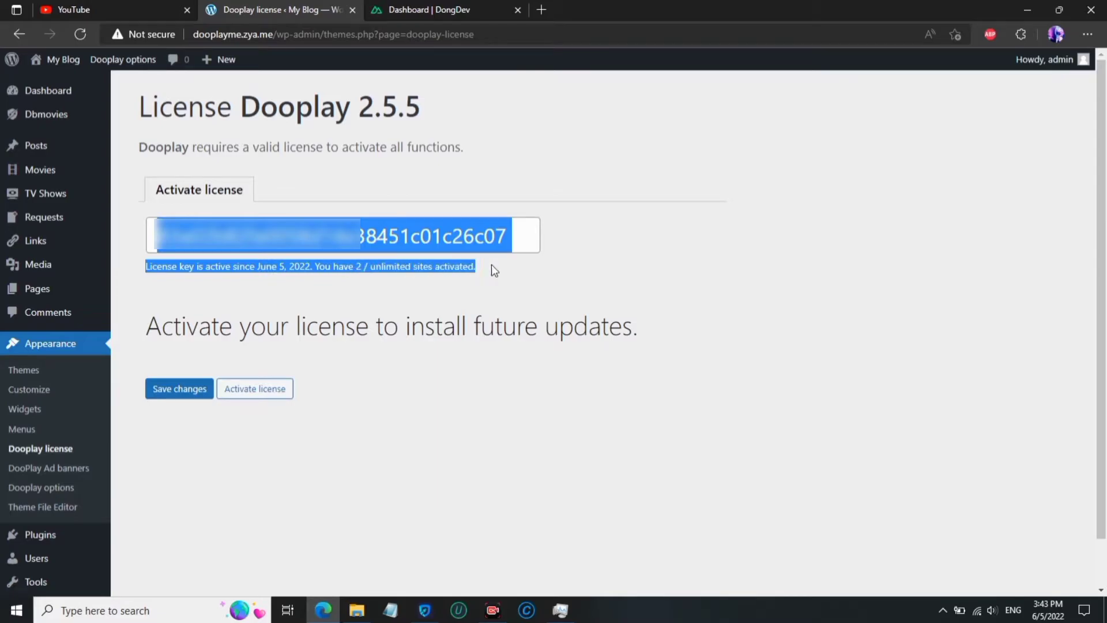
click(369, 268)
- Reload the DongDev dashboard to check its activations and view the list of activated websites
click(430, 10)
click(500, 162)
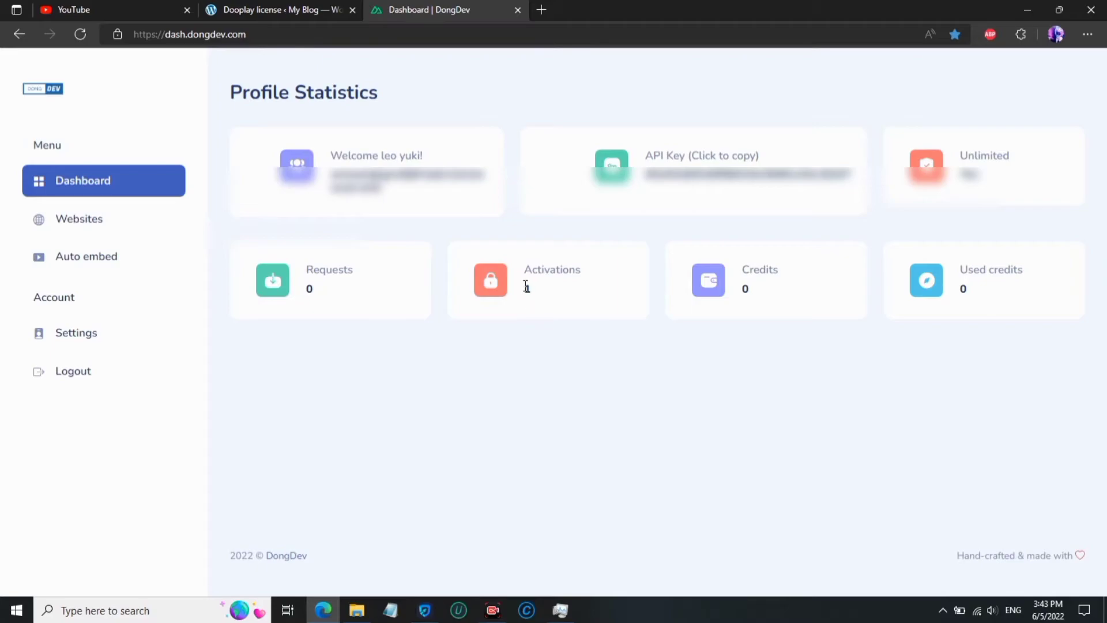
click(84, 42)
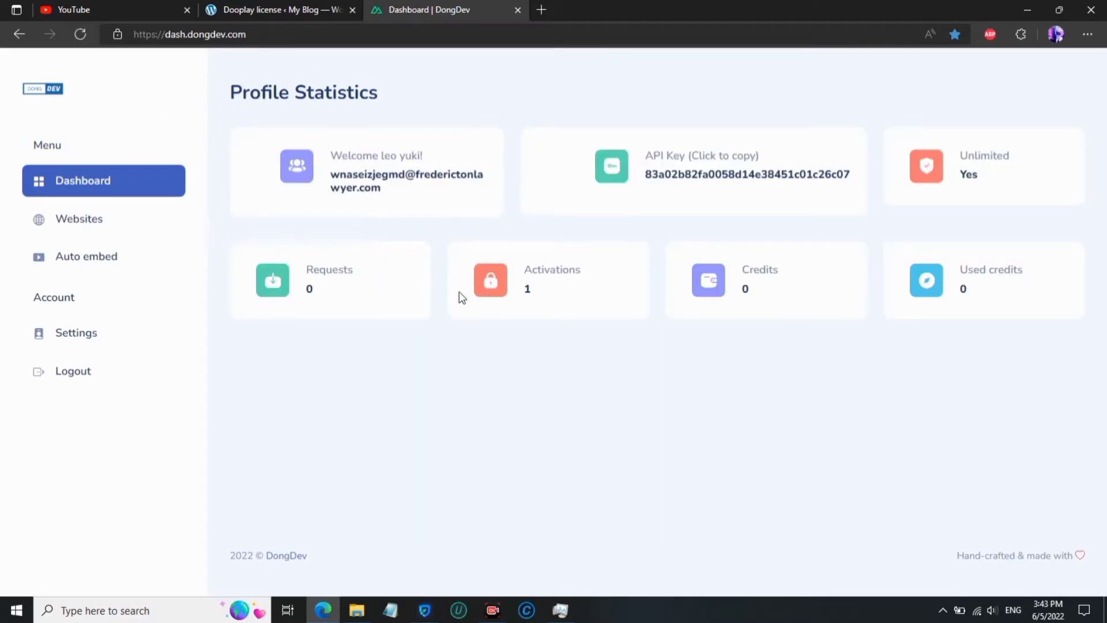
click(130, 226)
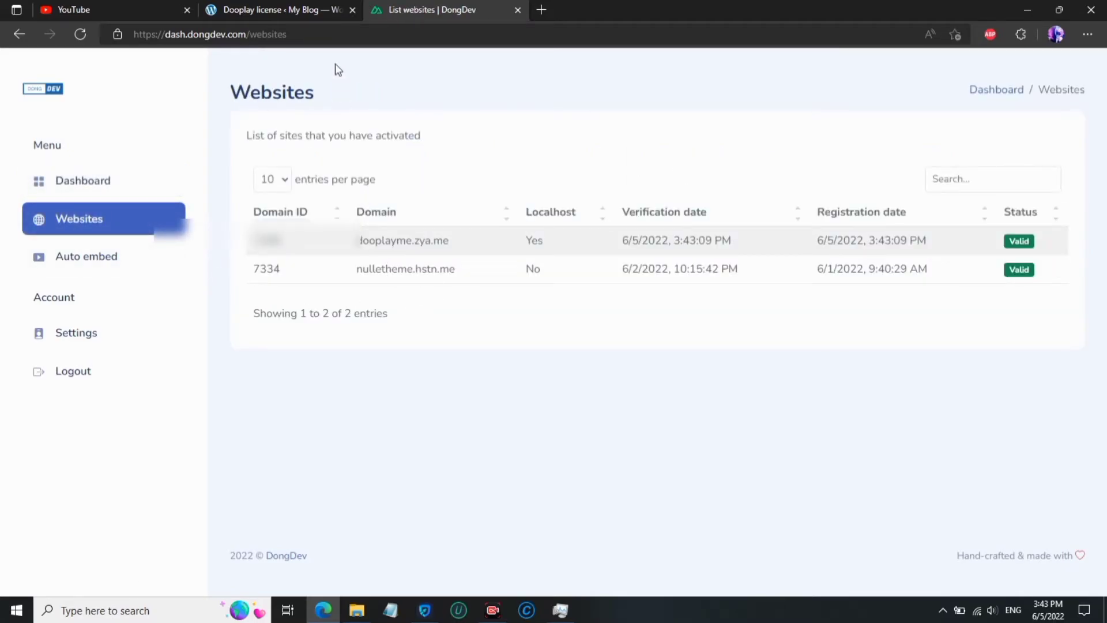
- Return to the Dooplay license page, activate the license, and read its status
click(290, 5)
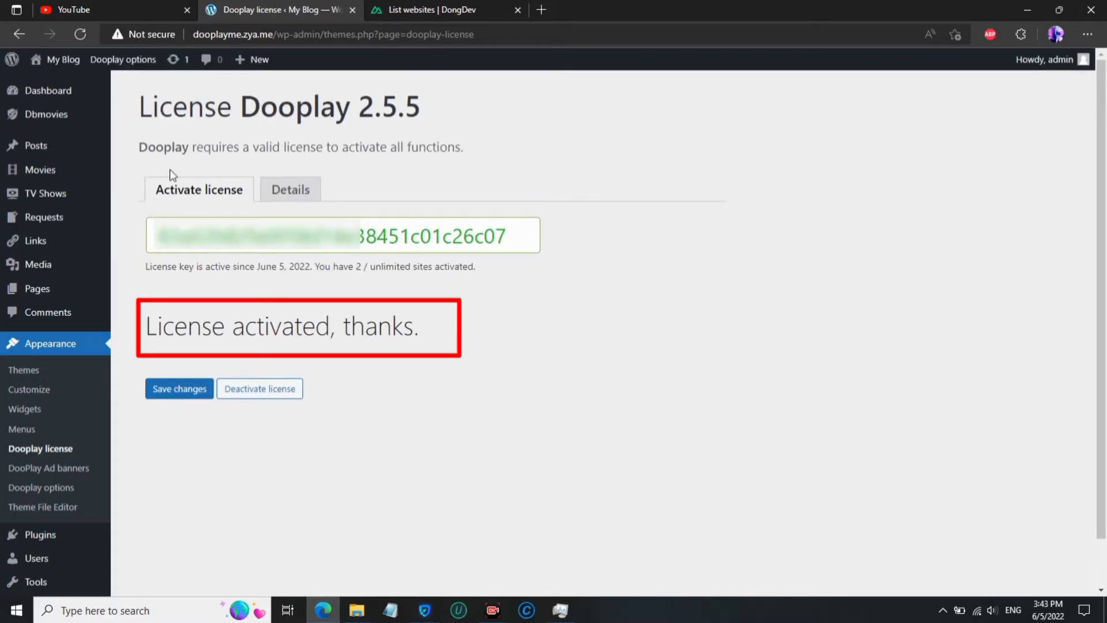
drag(184, 269, 474, 266)
click(288, 304)
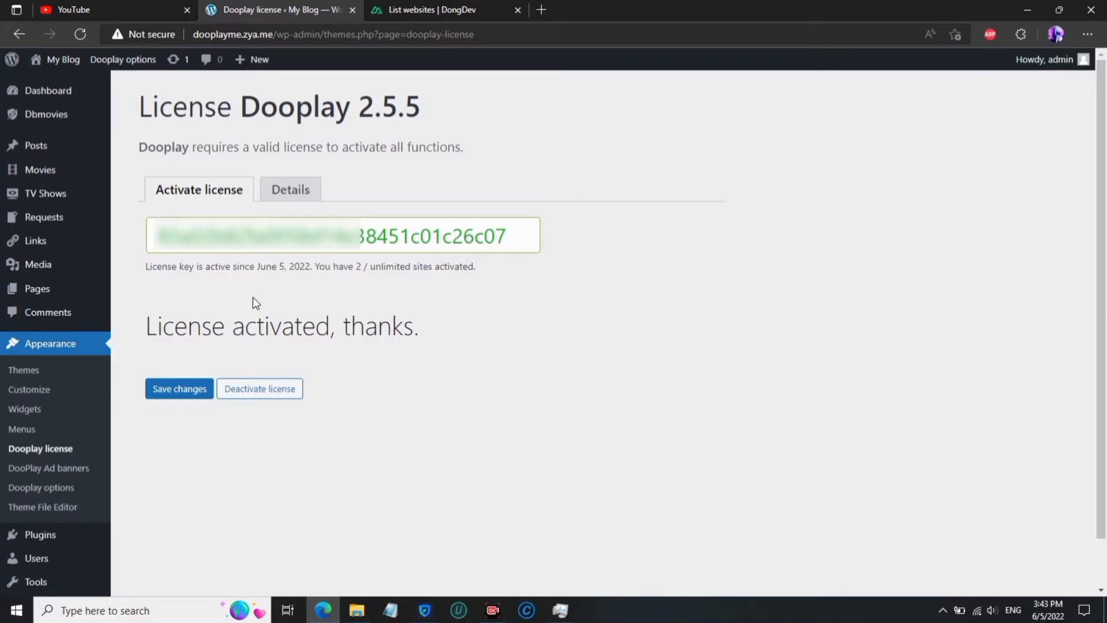
- In the Dbmovies settings, paste the API key into the API Key for Dbmovies field and save the changes
click(68, 121)
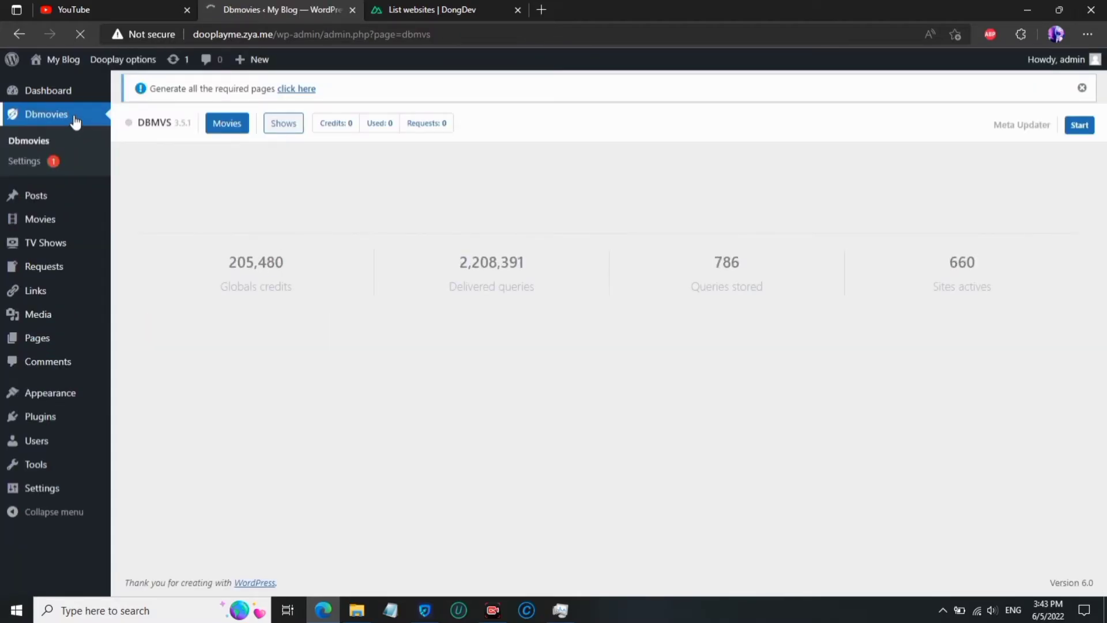
click(99, 161)
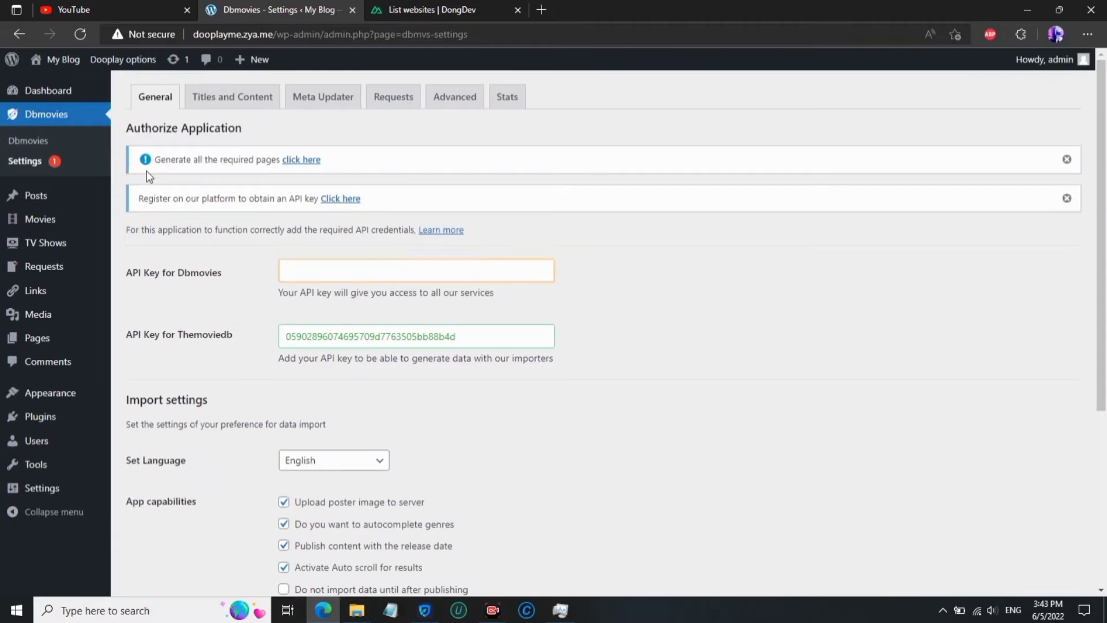
click(324, 273)
click(280, 323)
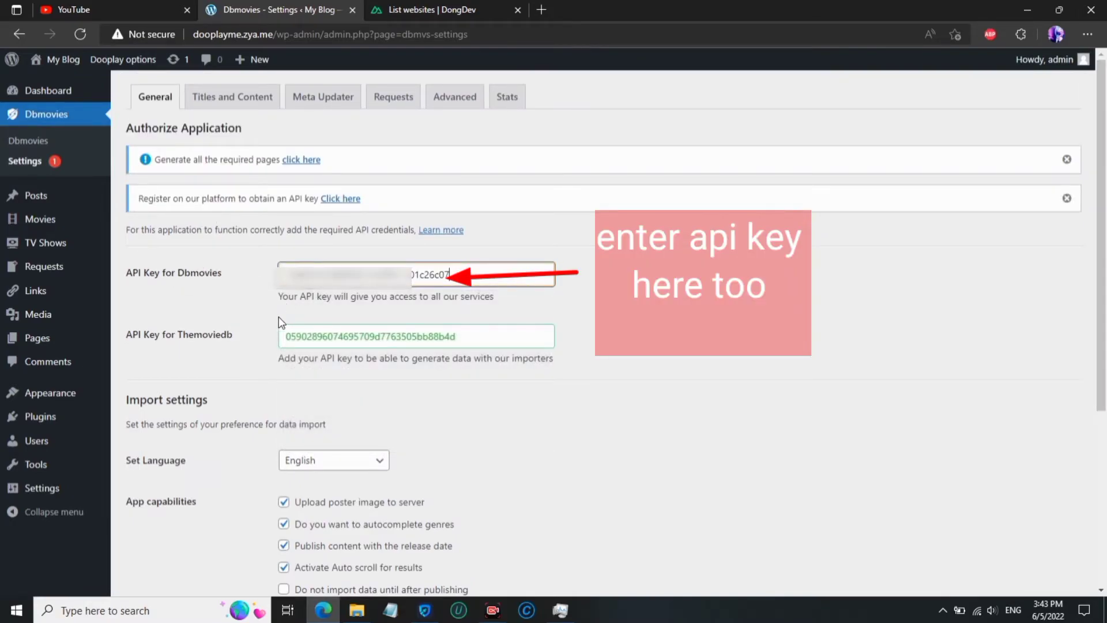
scroll(228, 372, down, 5)
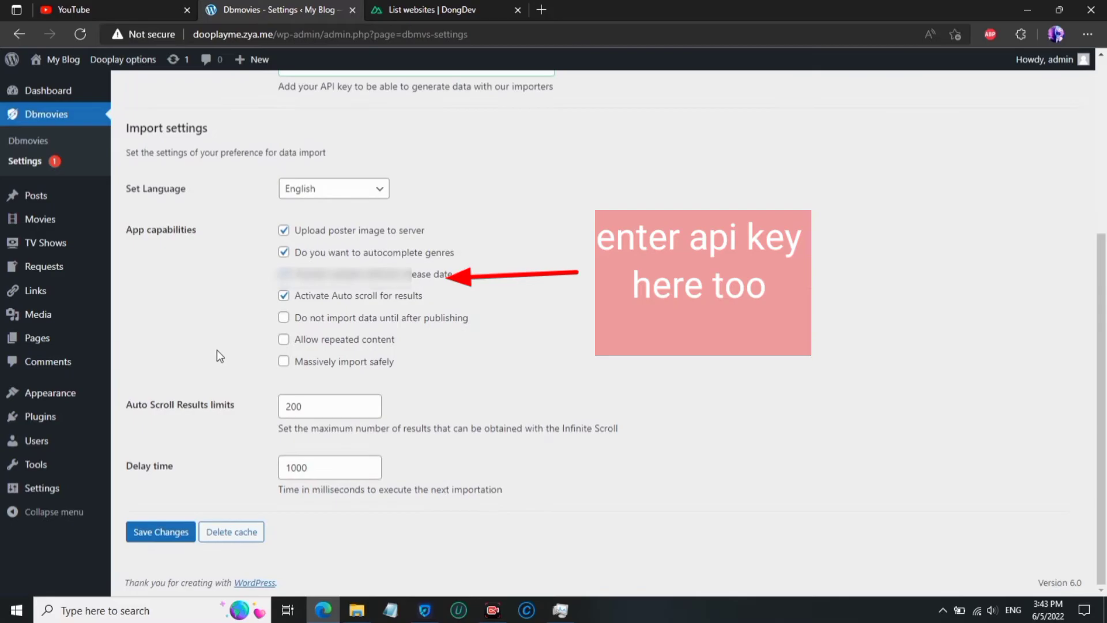
click(176, 532)
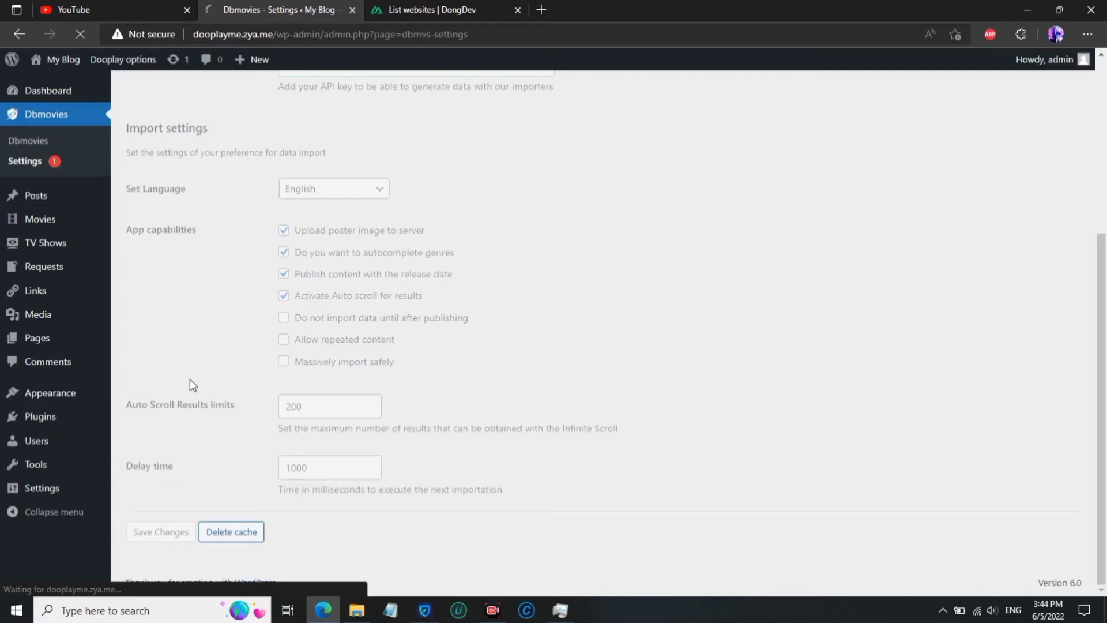
- Check the status of the Dbmovies API key and generate all the required pages
scroll(241, 340, up, 4)
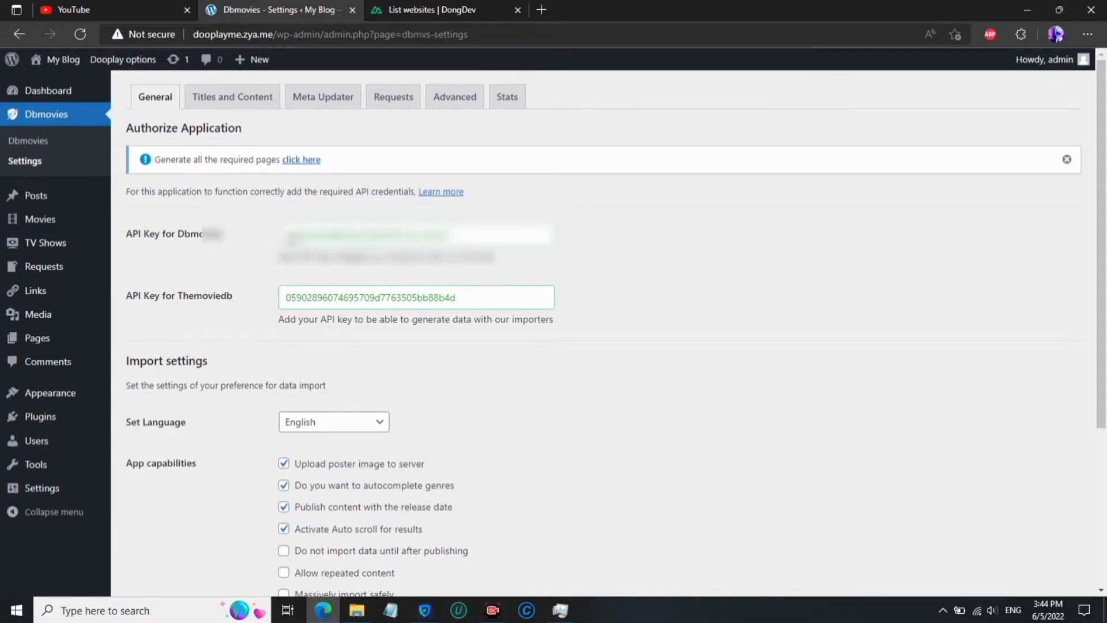
double_click(293, 241)
drag(275, 266, 516, 275)
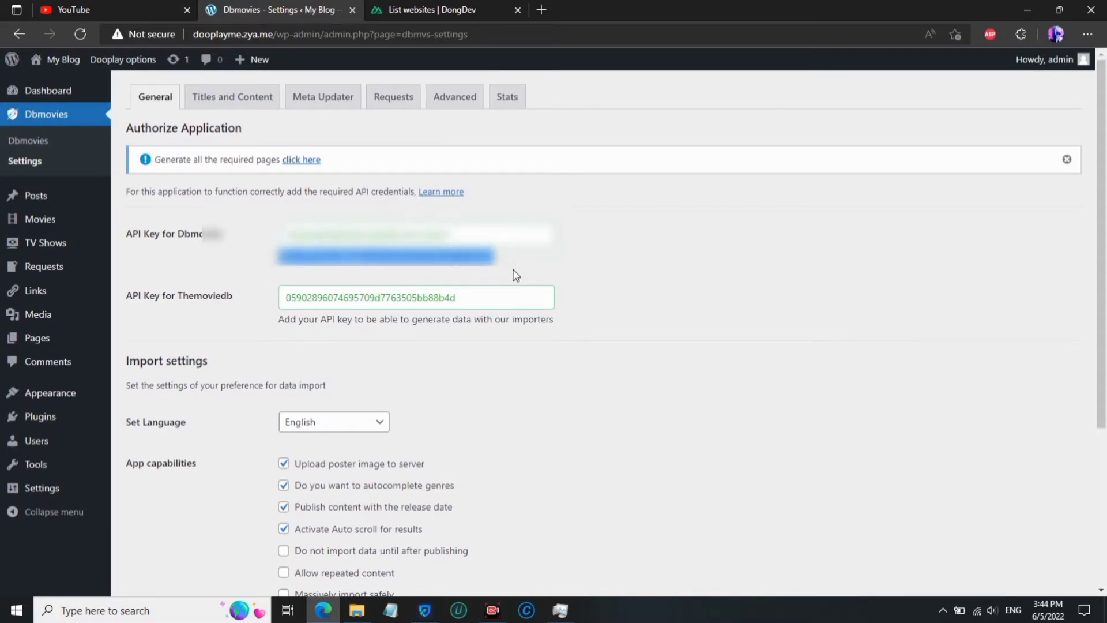
click(517, 275)
click(317, 164)
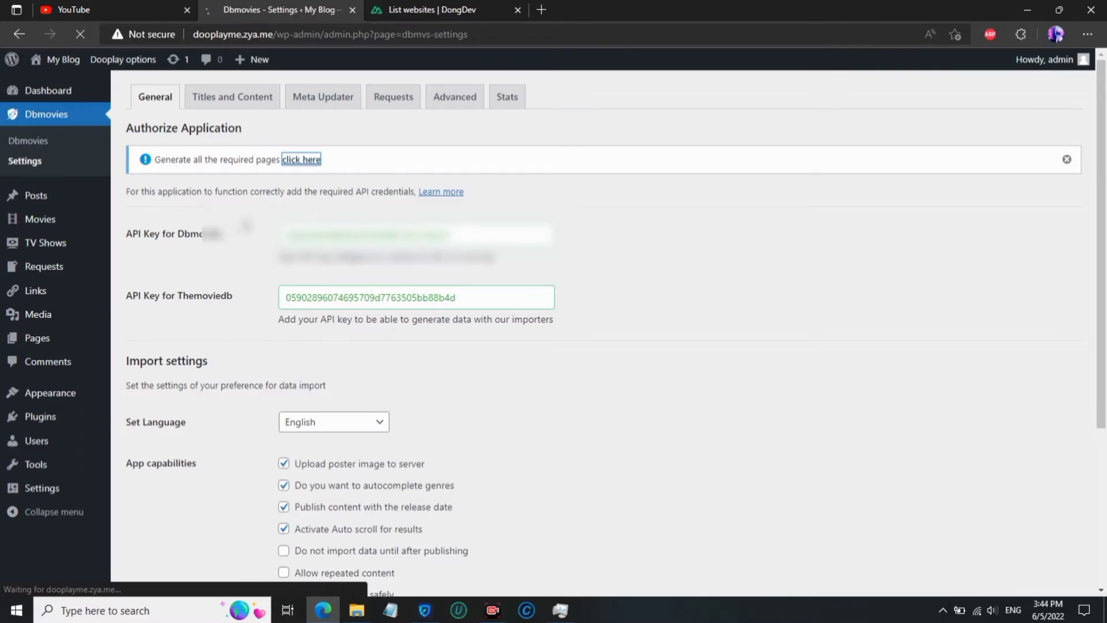
- Open the My Blog homepage in a new tab, close the DongDev tab, and look through the homepage
mouse_move(70, 68)
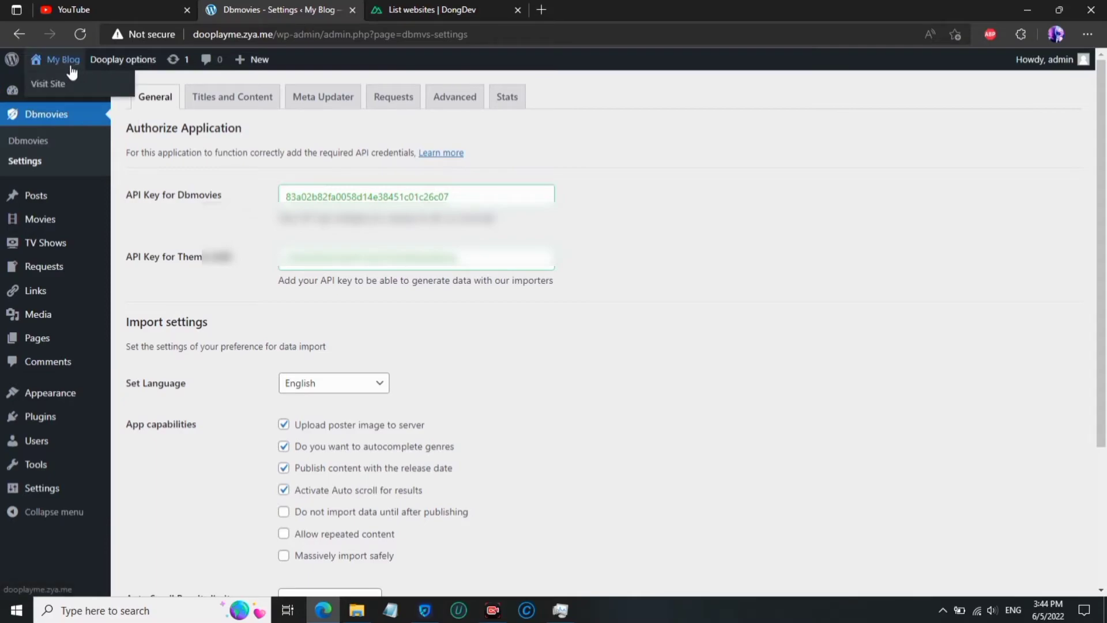
right_click(62, 92)
click(101, 95)
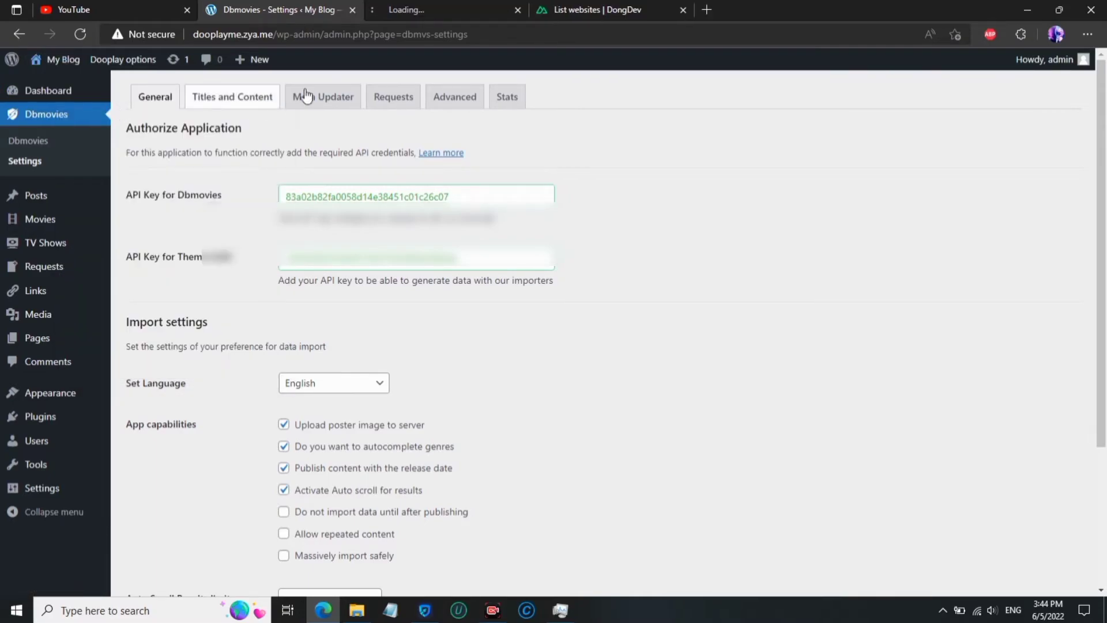
click(683, 9)
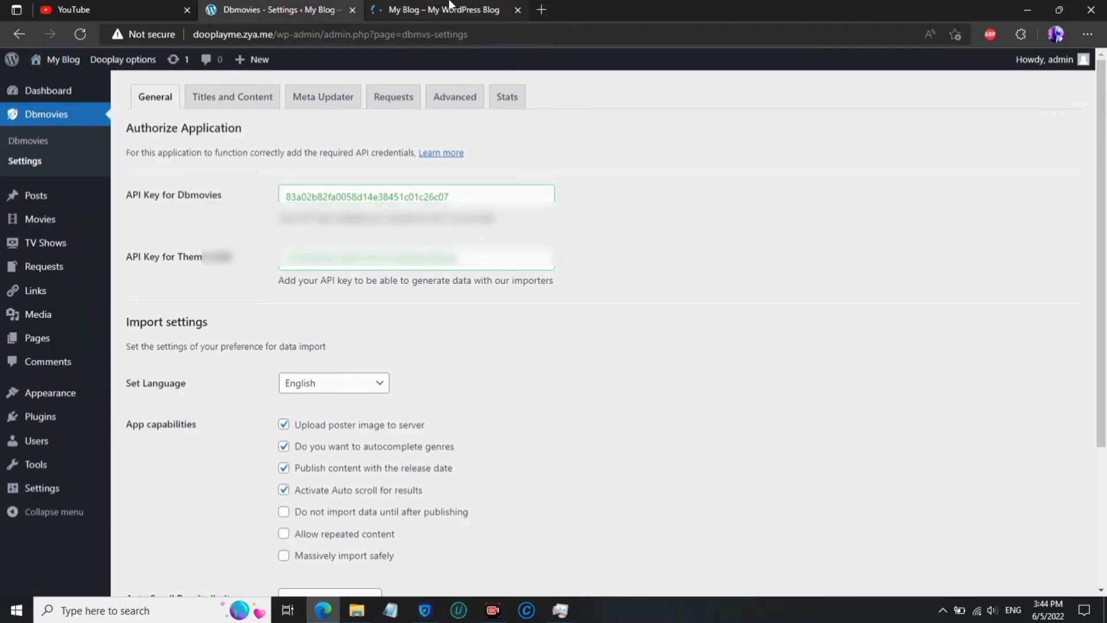
click(438, 10)
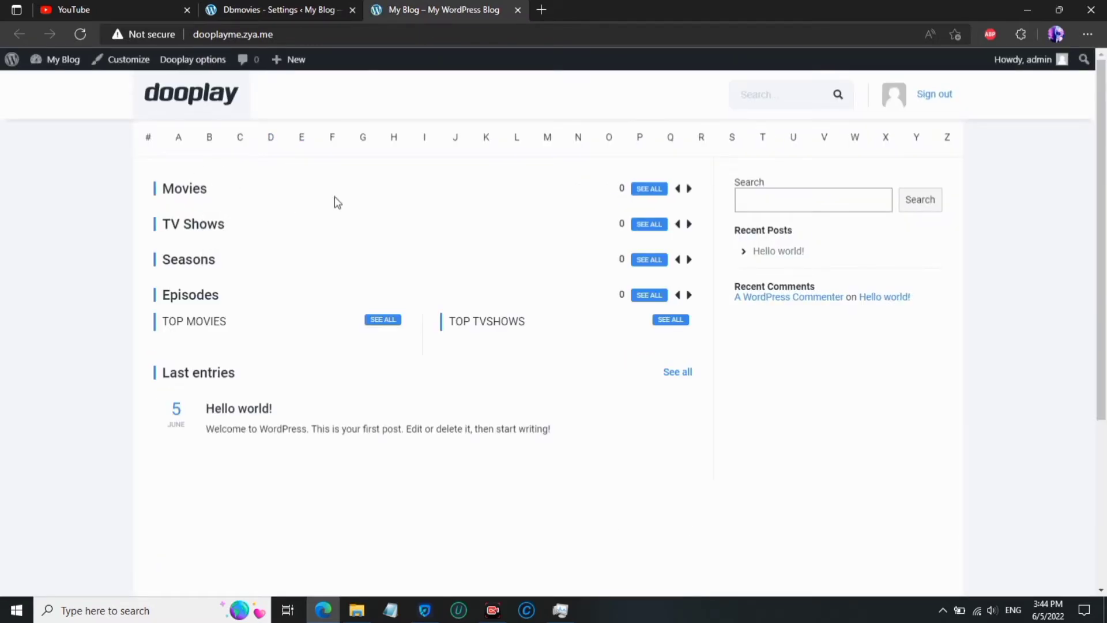
scroll(215, 409, down, 3)
- In the Dbmovies importer, discover movies from 2022 and bulk import the results
click(322, 8)
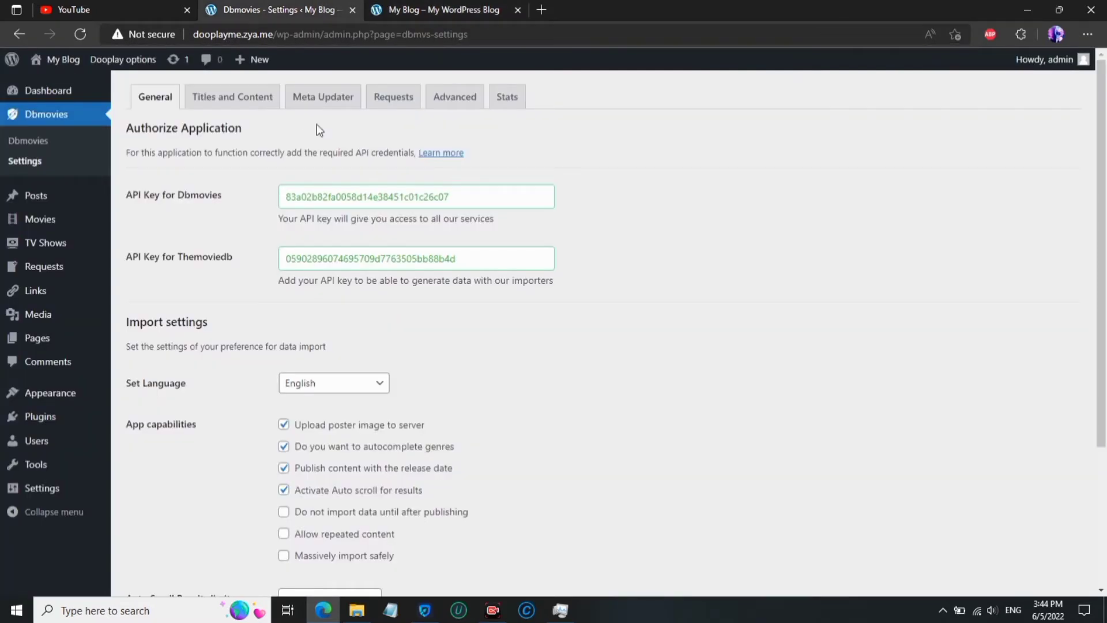
click(79, 155)
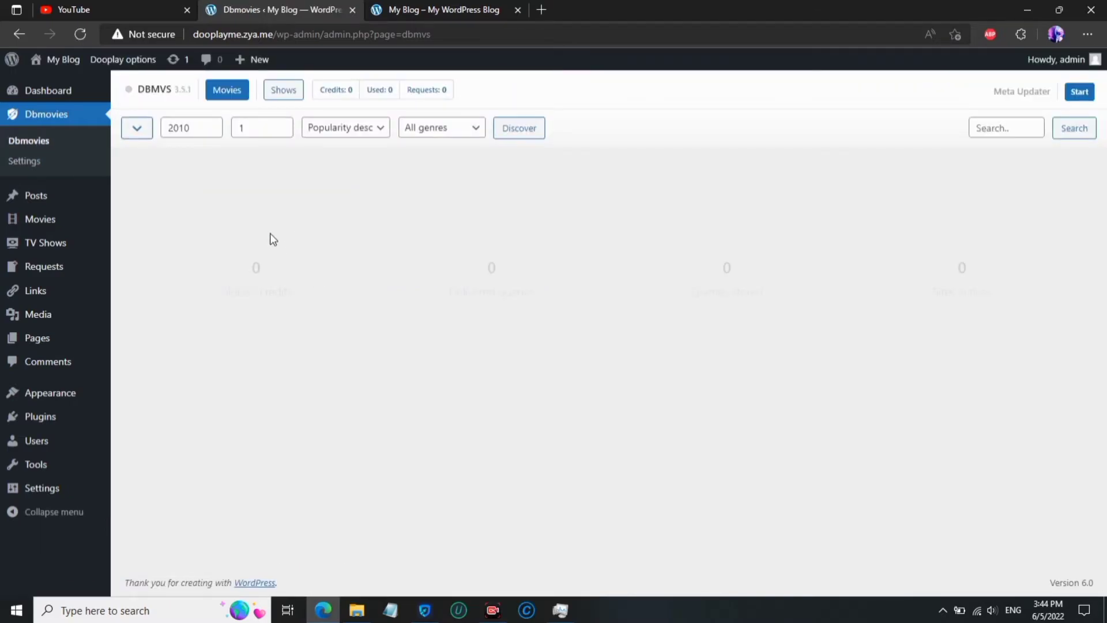
click(185, 126)
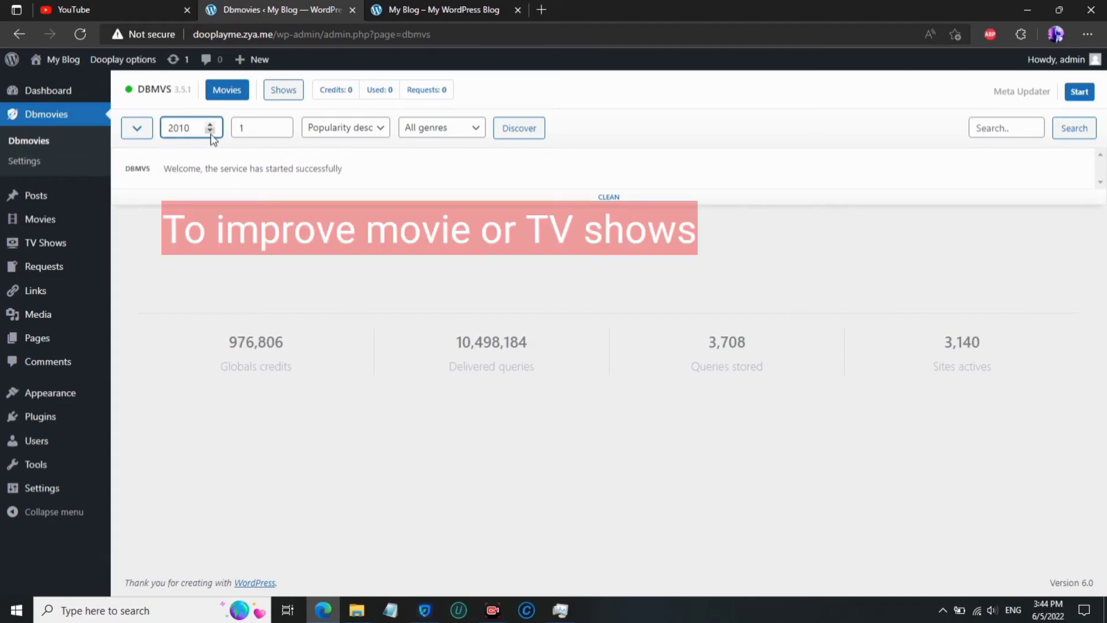
key(Delete)
text(22)
click(505, 130)
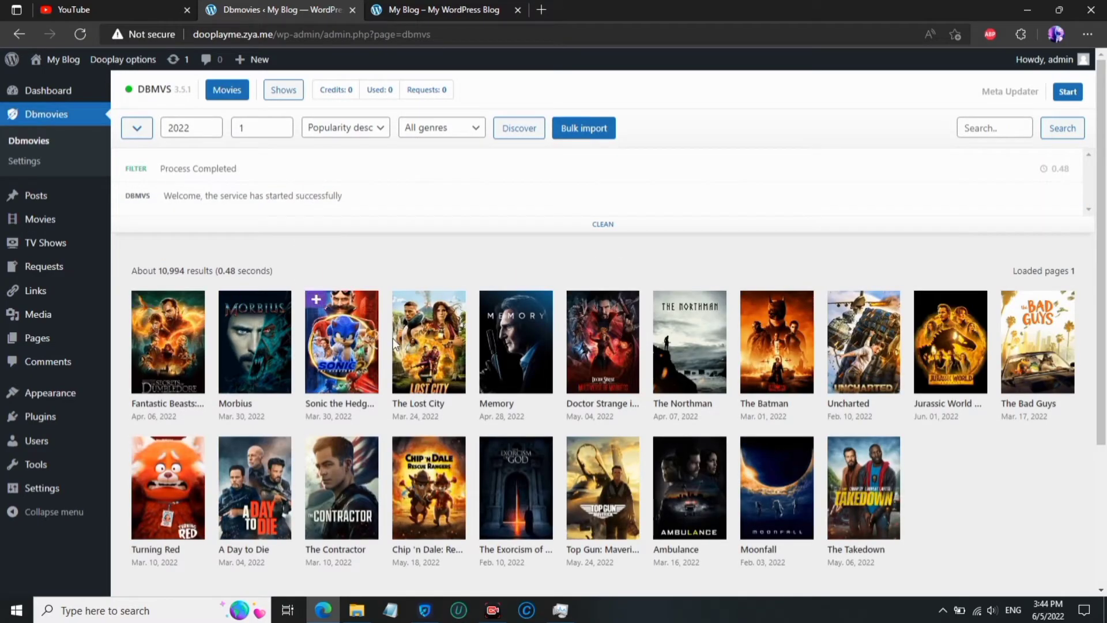
click(566, 131)
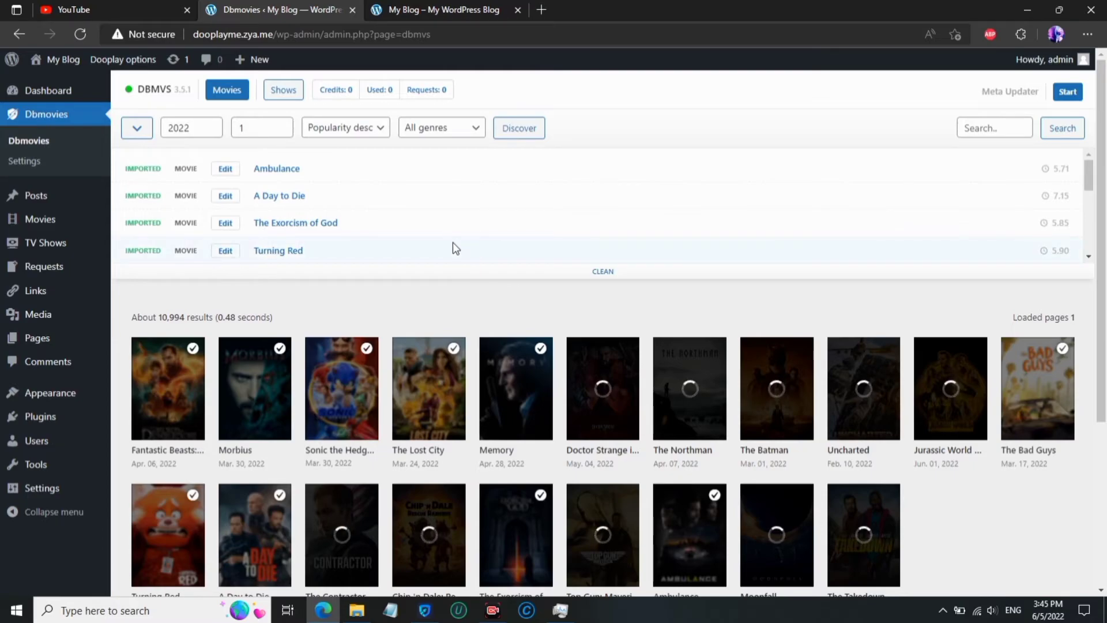
- Reload the My Blog homepage and look through its Movies and TV Shows sections
key(ctrl+Tab)
scroll(219, 274, up, 3)
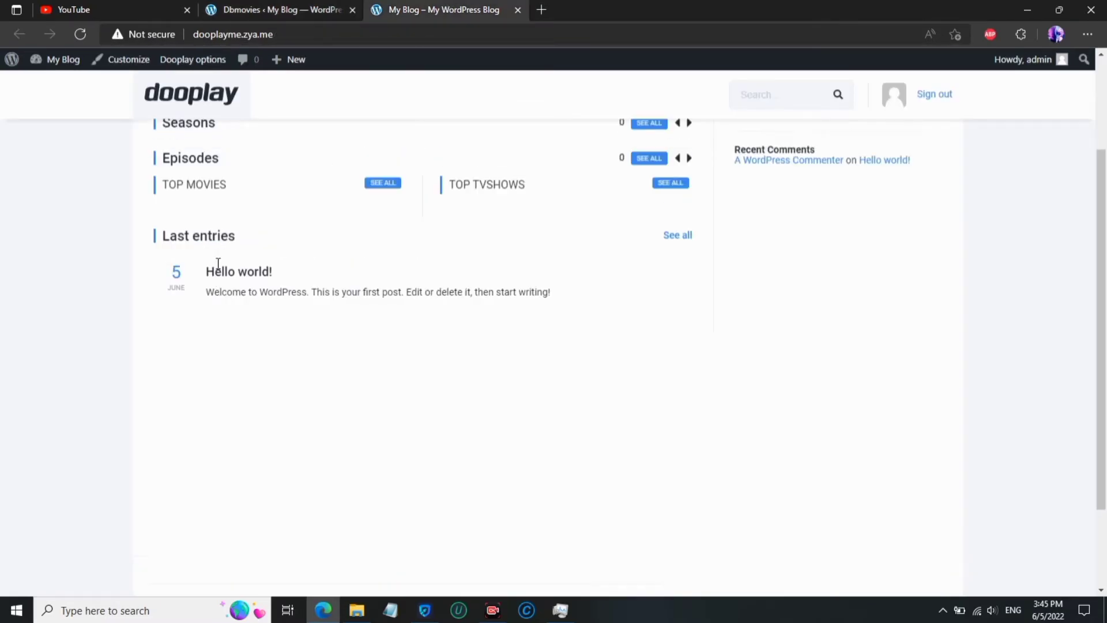
click(78, 37)
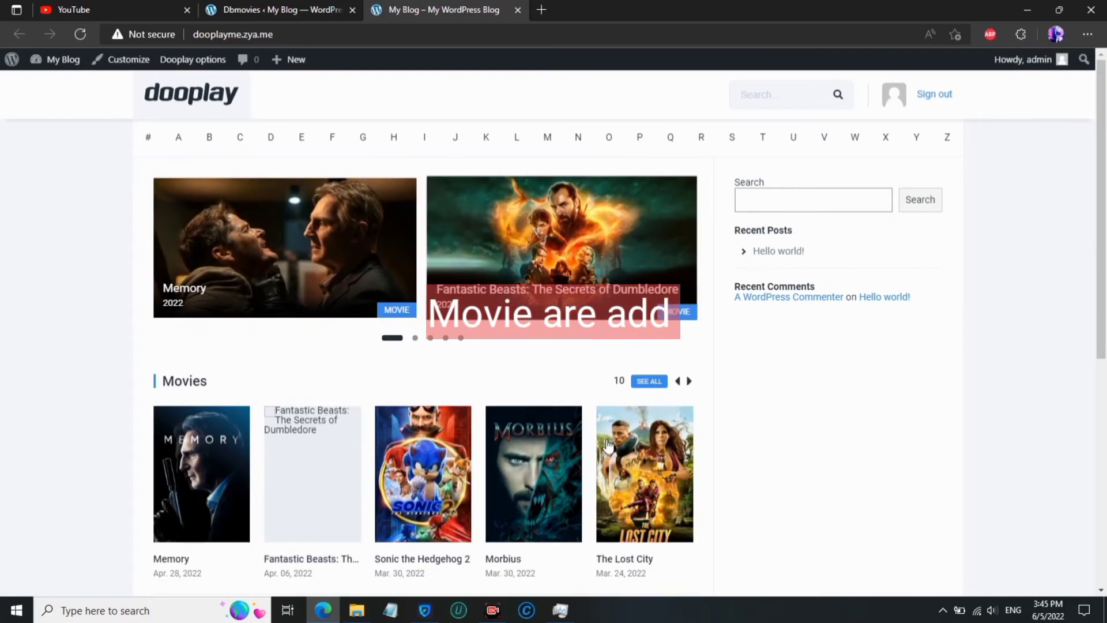
scroll(168, 430, down, 5)
scroll(635, 391, up, 1)
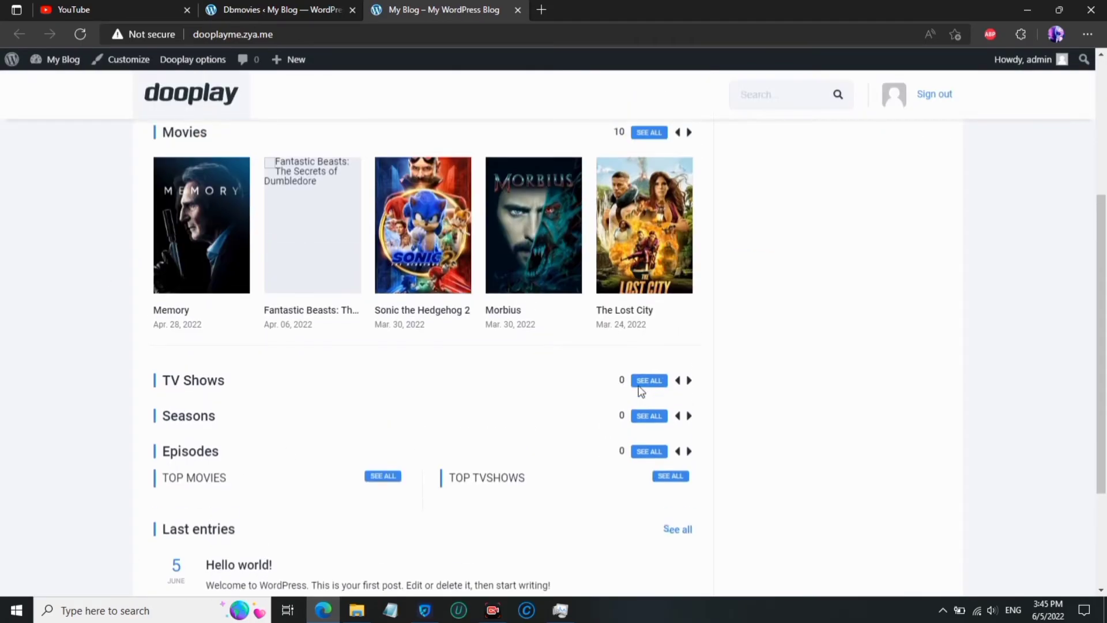
- Open the Morbius movie page from the Movies section and look through its synopsis, images and ratings
scroll(534, 304, up, 1)
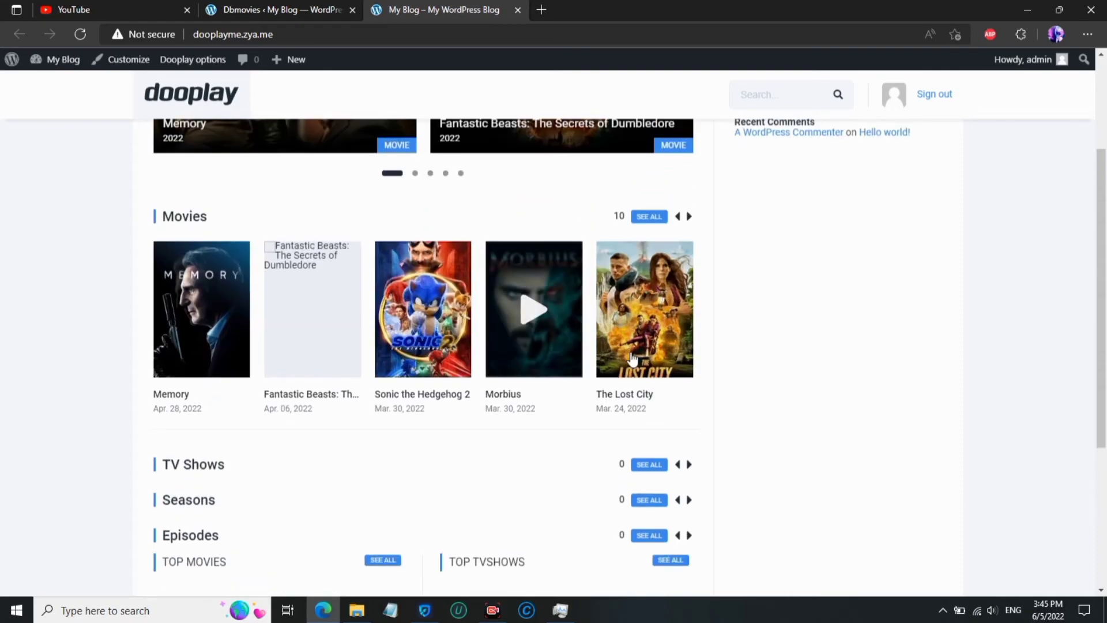
click(537, 326)
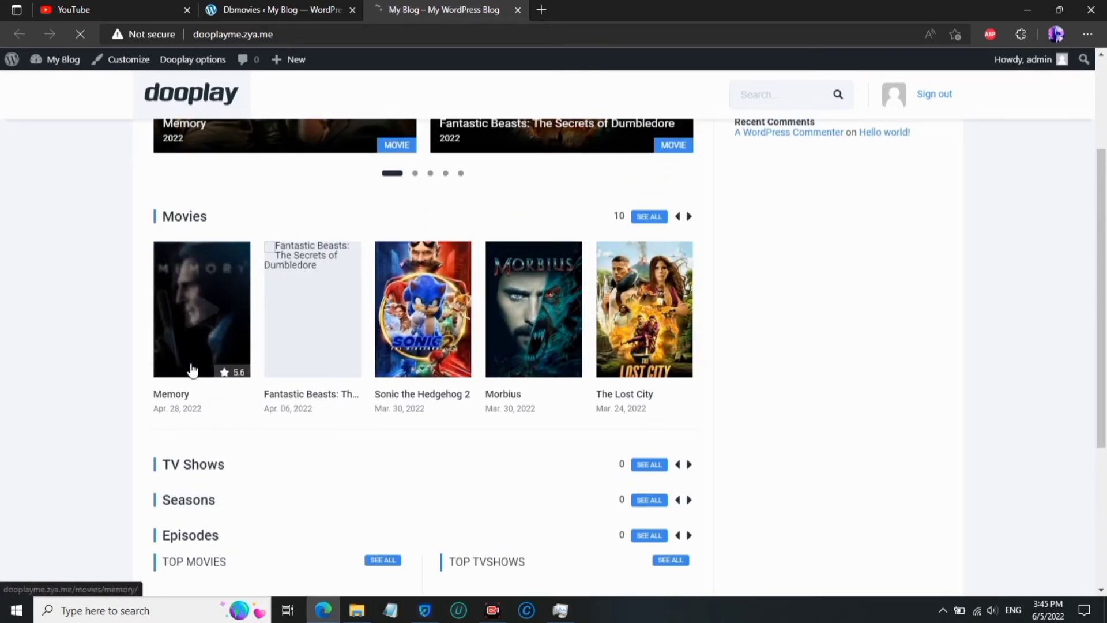
scroll(115, 340, down, 3)
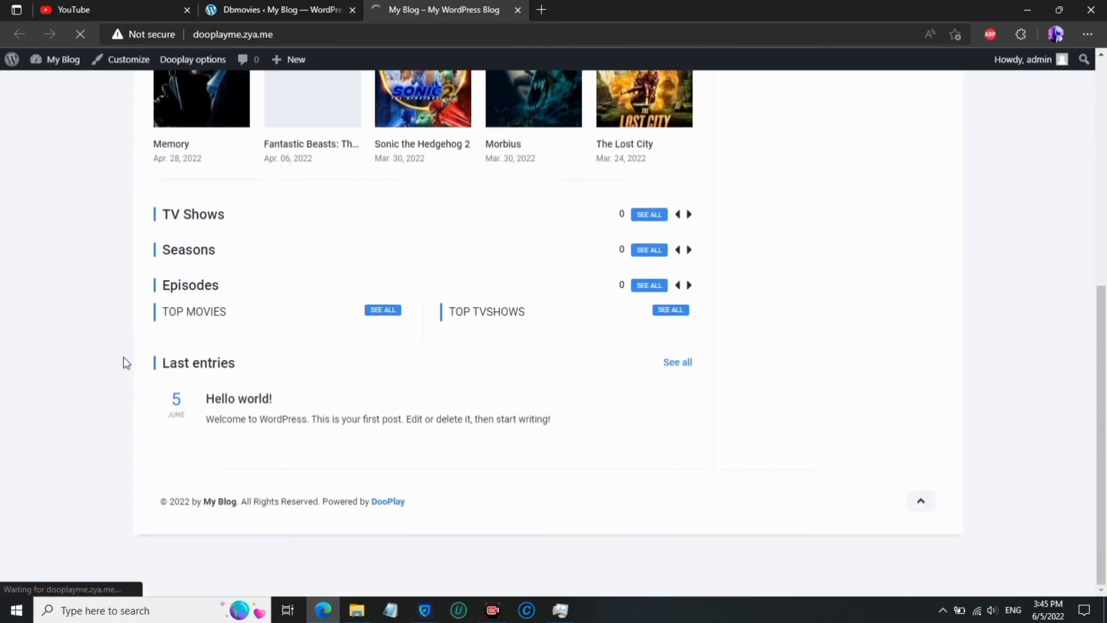
scroll(279, 366, up, 2)
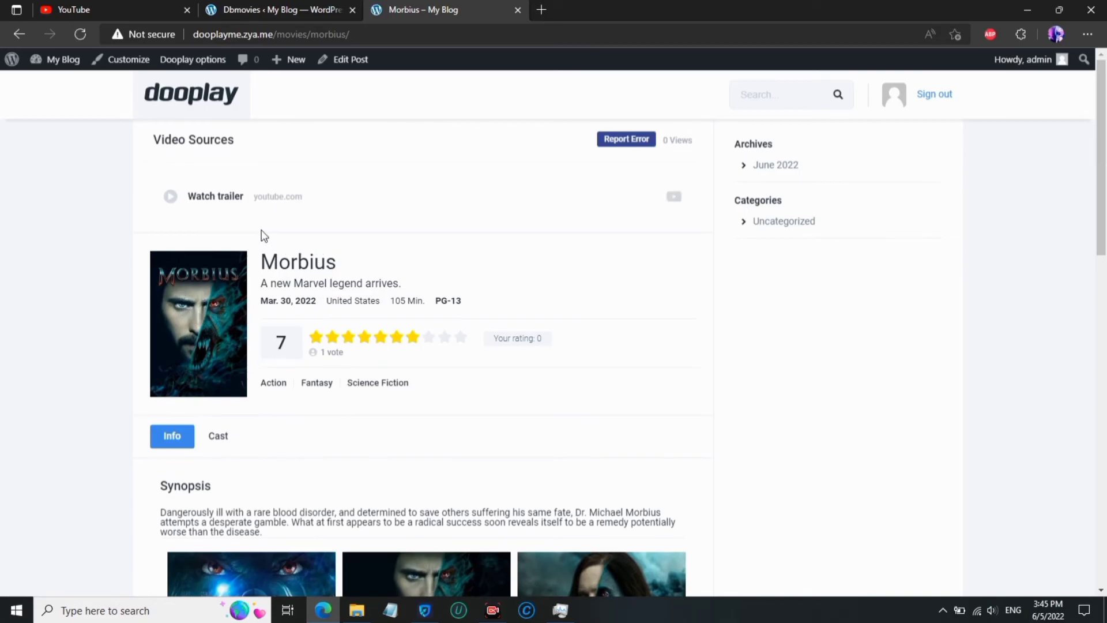
scroll(176, 403, down, 7)
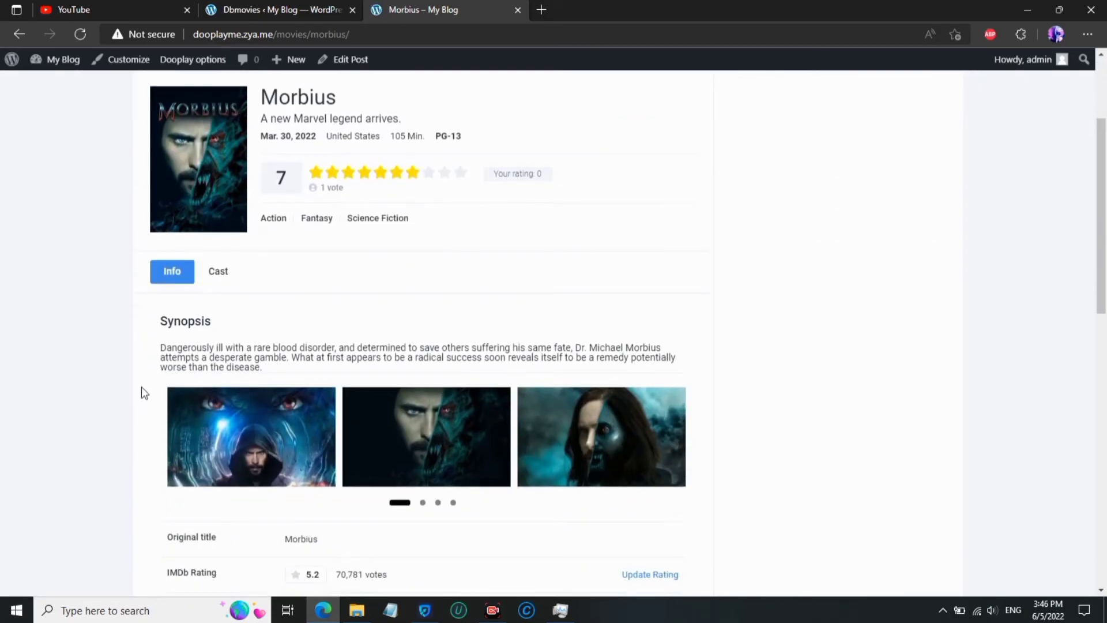
scroll(103, 422, down, 8)
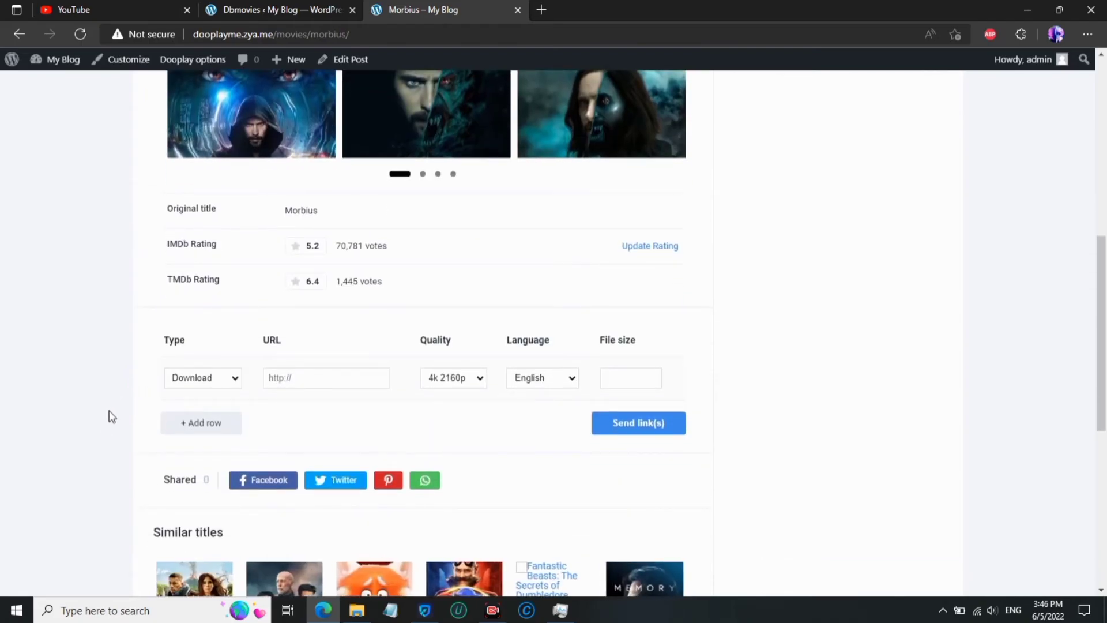
- Examine the link submission form on the Morbius page, including its type options, URL and file size fields
scroll(109, 428, up, 3)
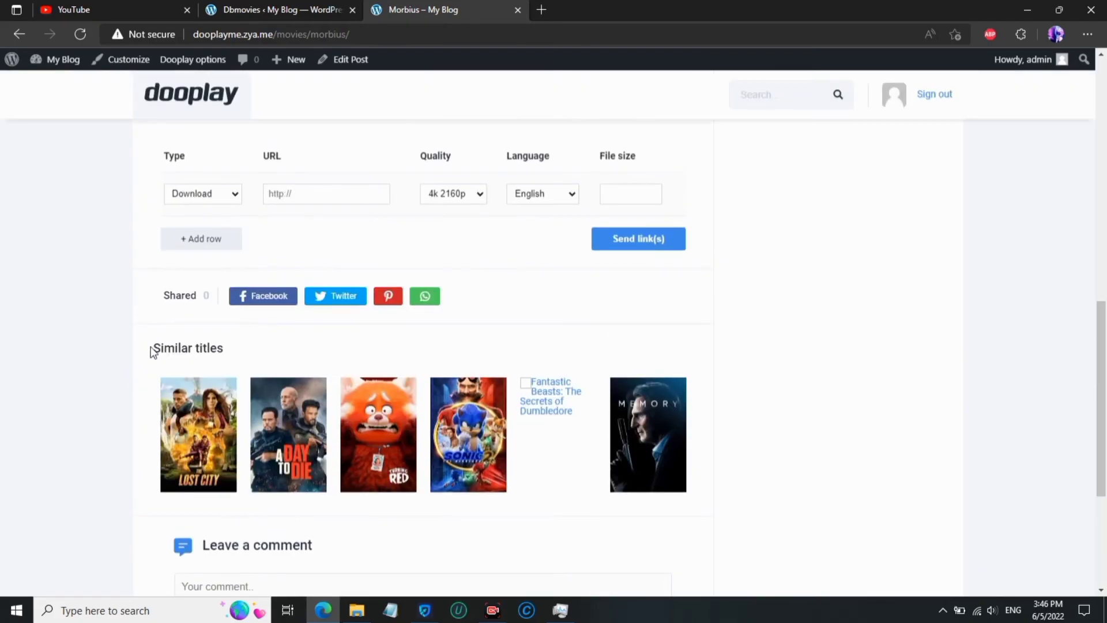
click(277, 195)
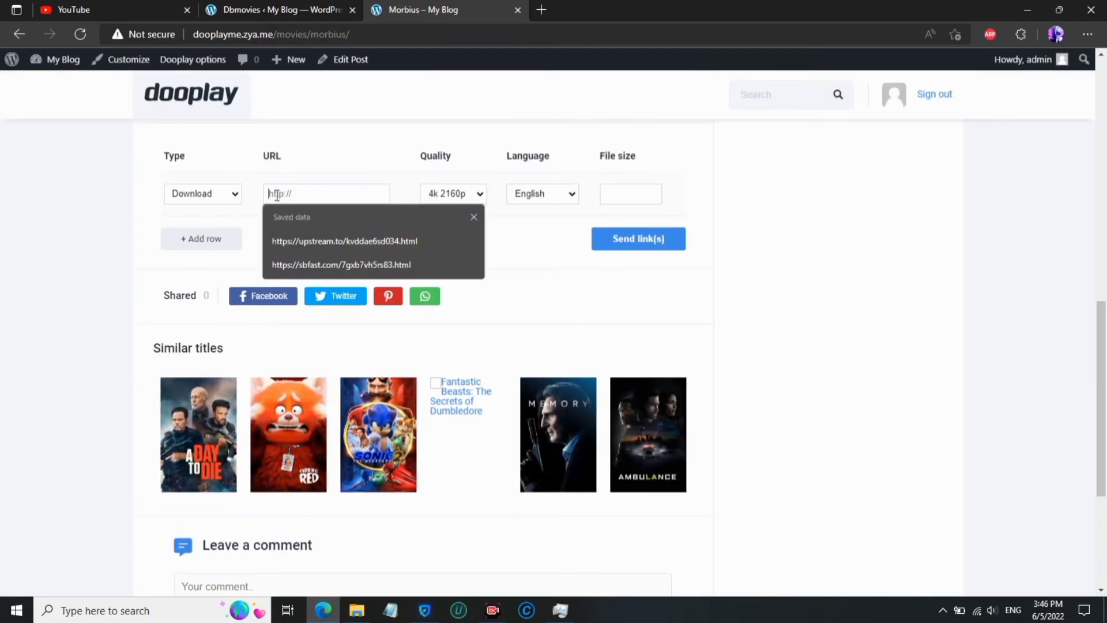
click(227, 195)
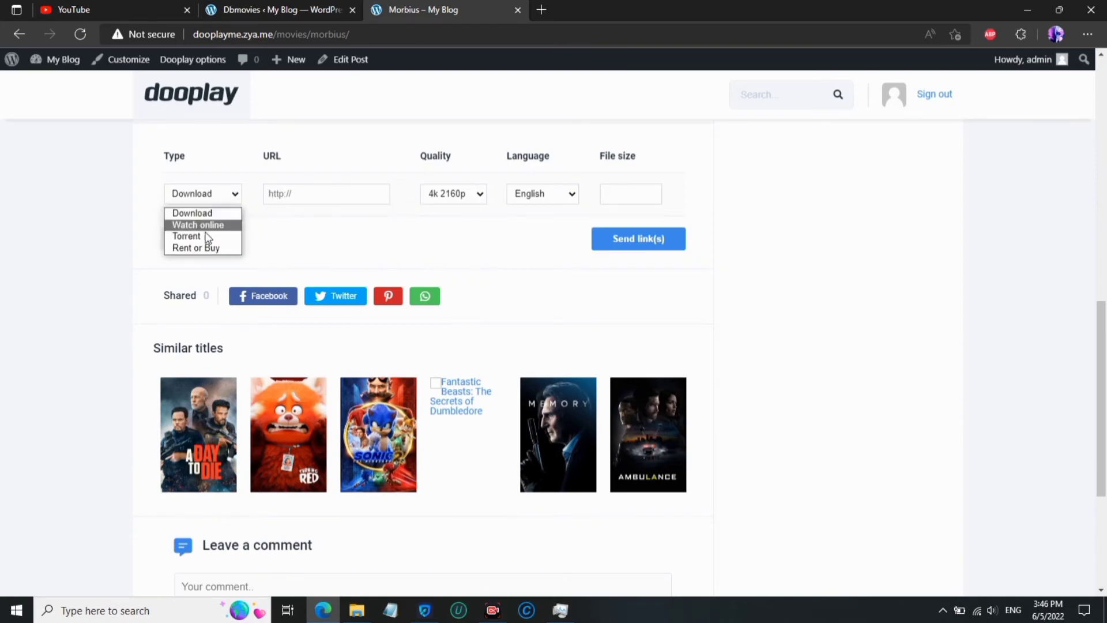
click(306, 197)
click(617, 195)
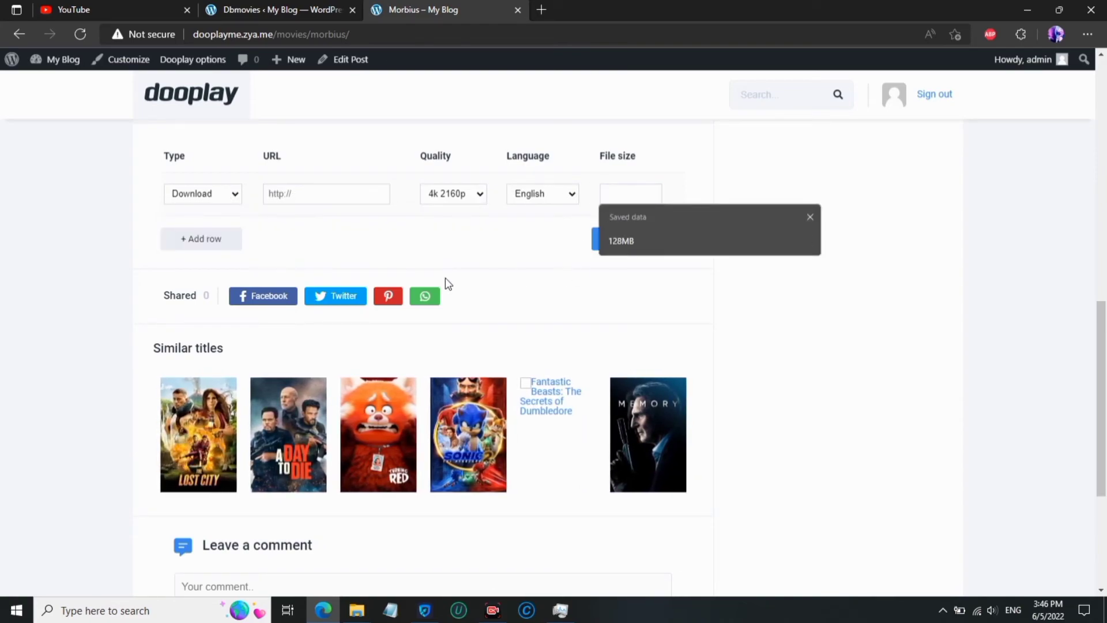
click(313, 248)
- Look over the rest of the Morbius page and load its trailer in the video player
scroll(124, 355, down, 4)
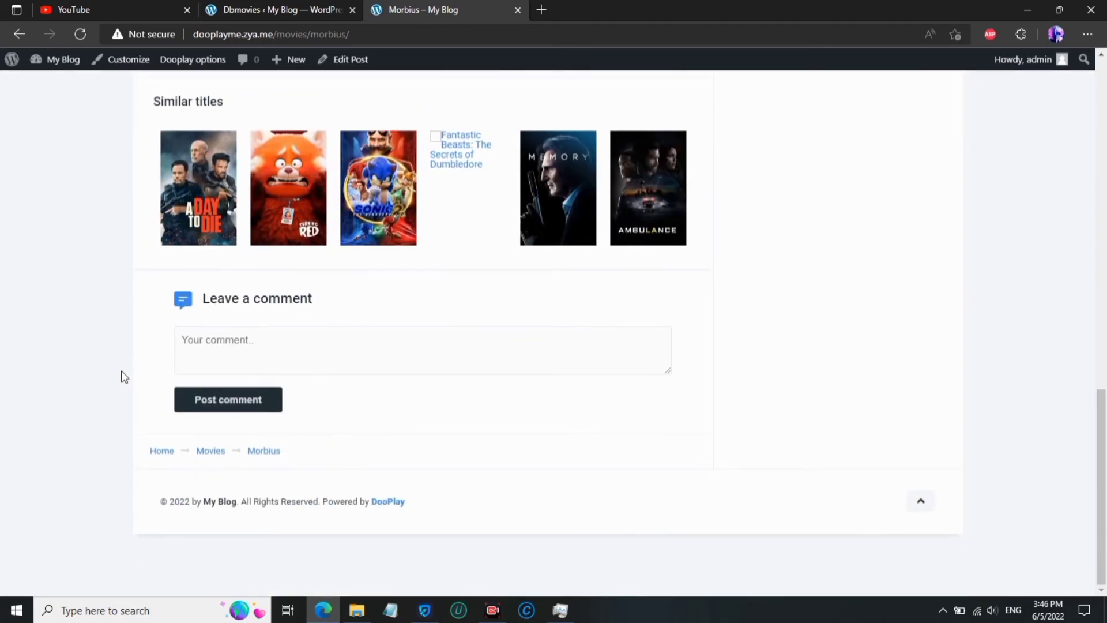
scroll(273, 471, up, 10)
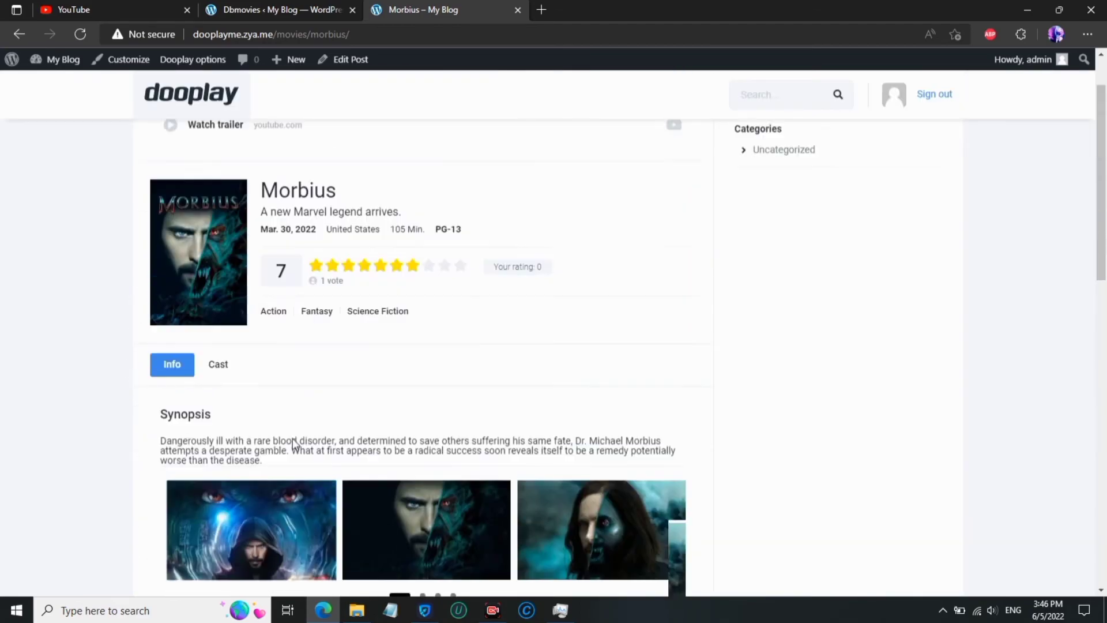
click(226, 197)
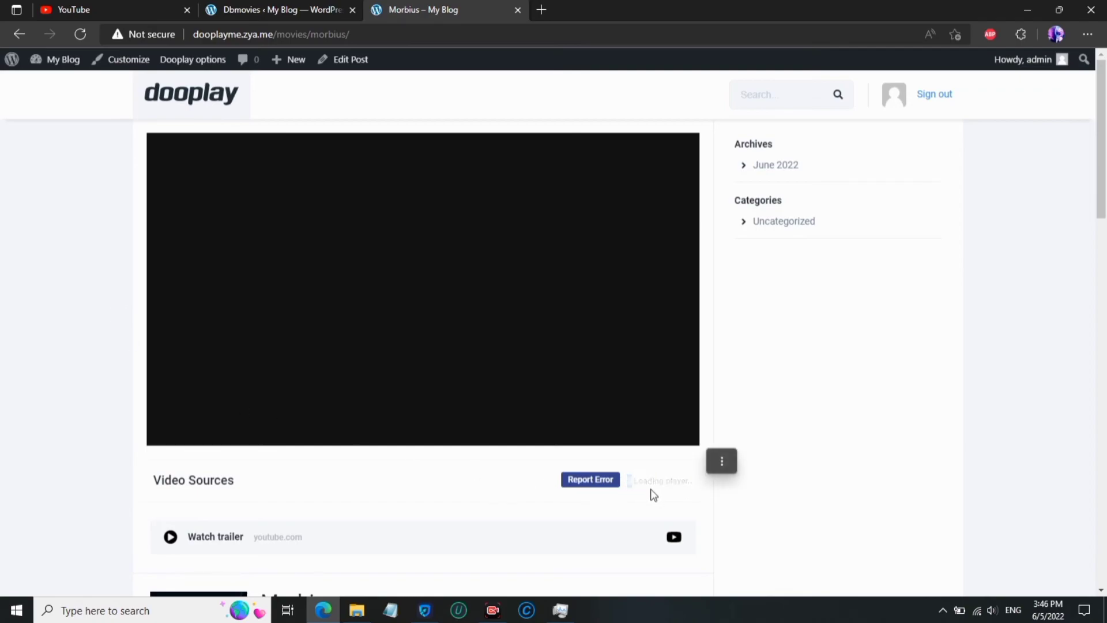
scroll(402, 503, down, 1)
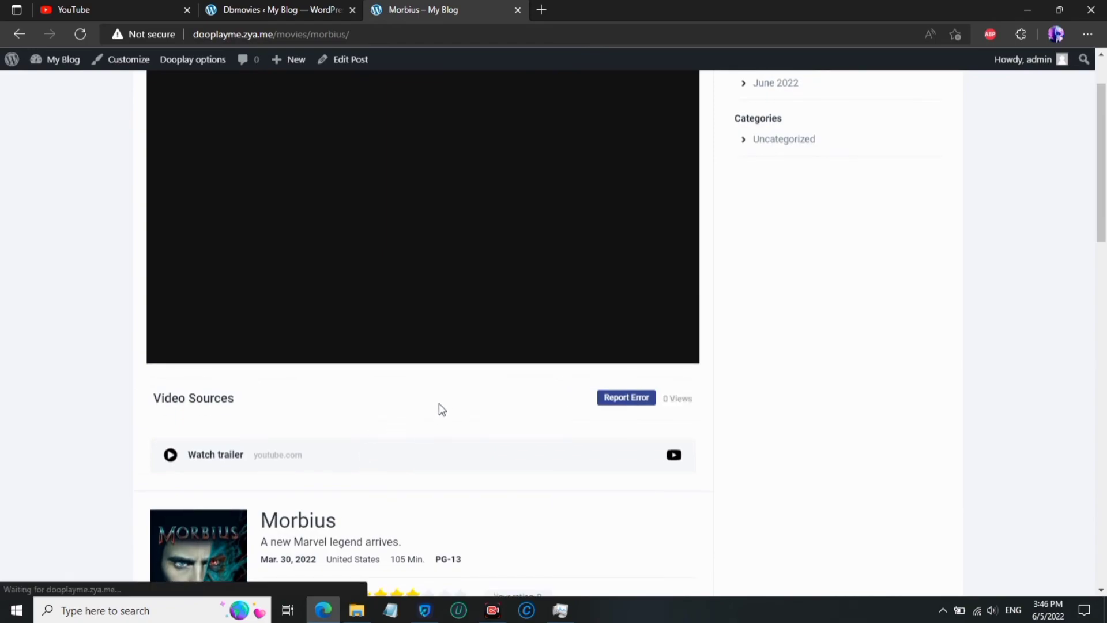
scroll(409, 400, up, 1)
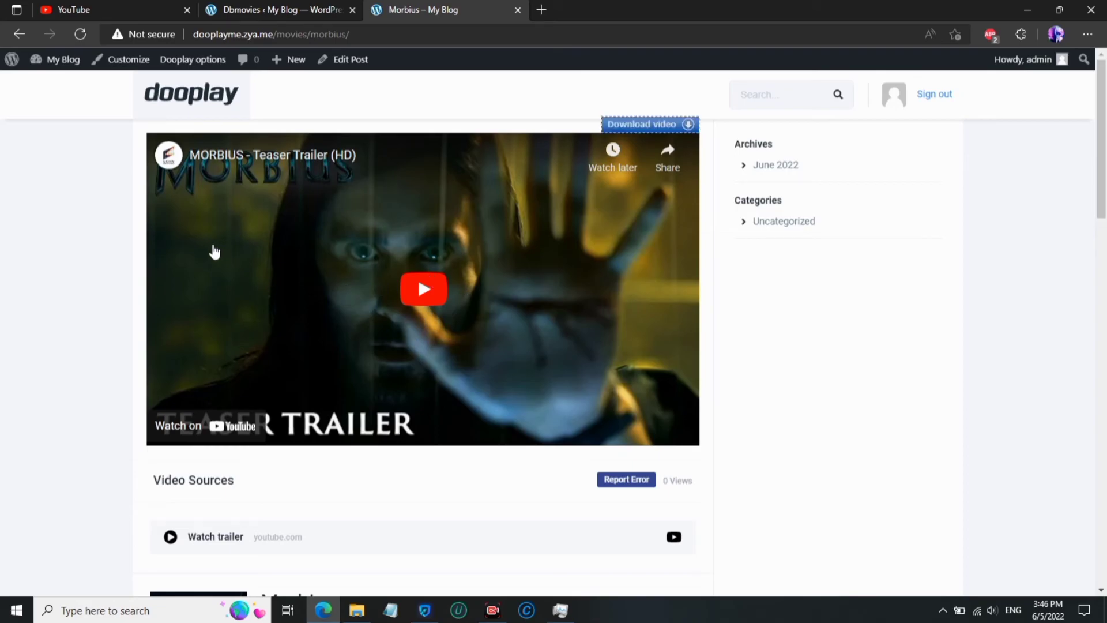
scroll(174, 358, down, 1)
scroll(247, 383, up, 1)
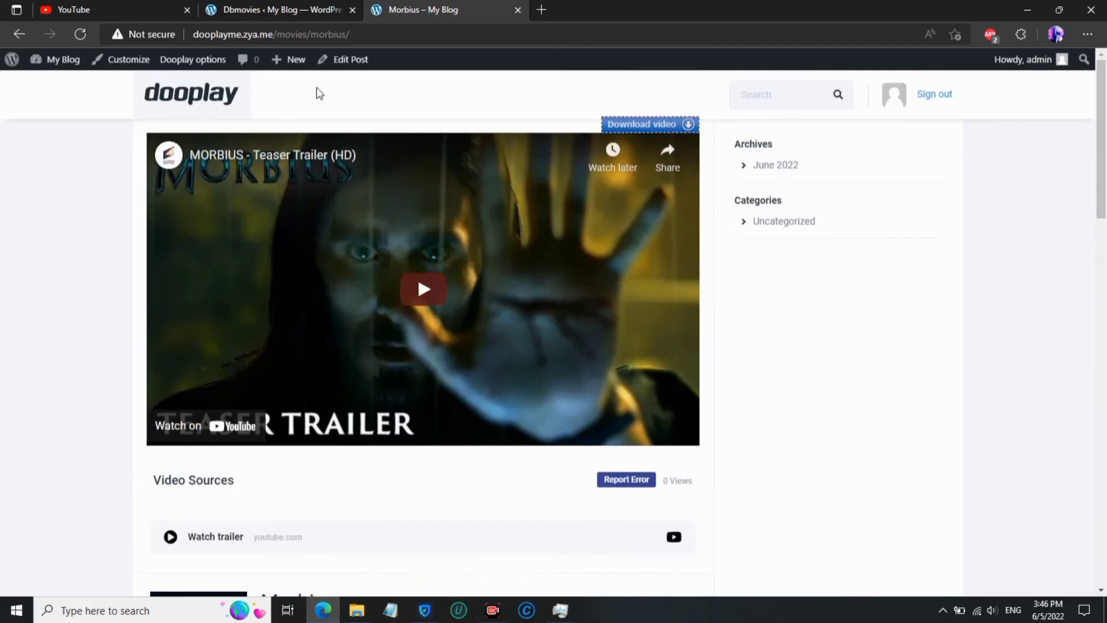
- Check the import progress in the Dbmovies importer and open The Bad Guys from the My Blog homepage's featured slider
click(272, 6)
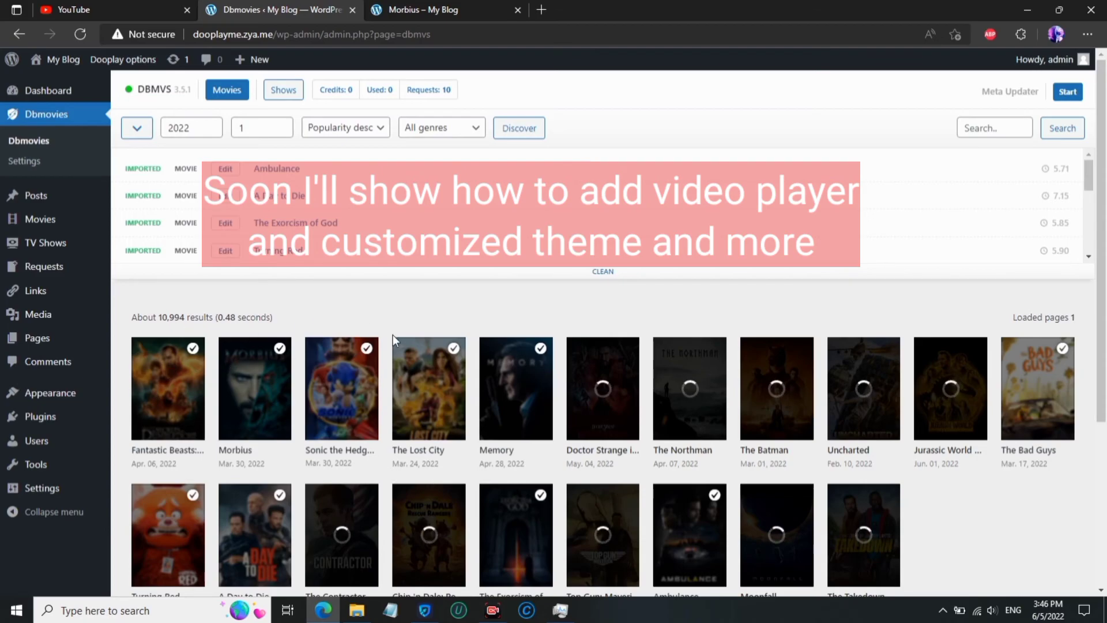
click(403, 6)
scroll(321, 279, down, 2)
scroll(198, 309, up, 2)
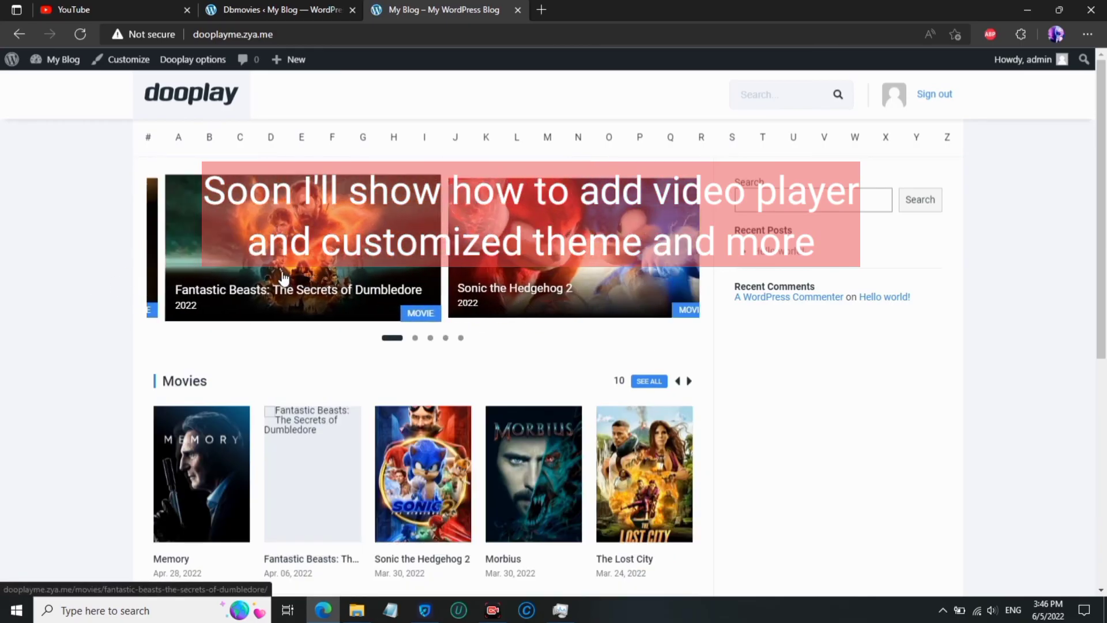
click(494, 292)
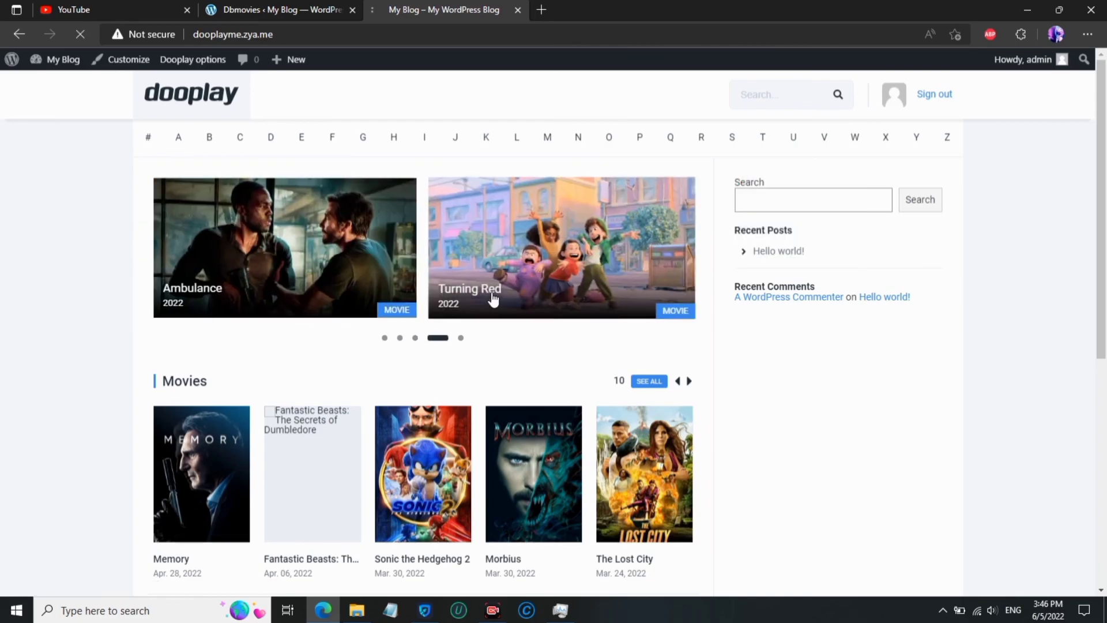
scroll(535, 463, down, 2)
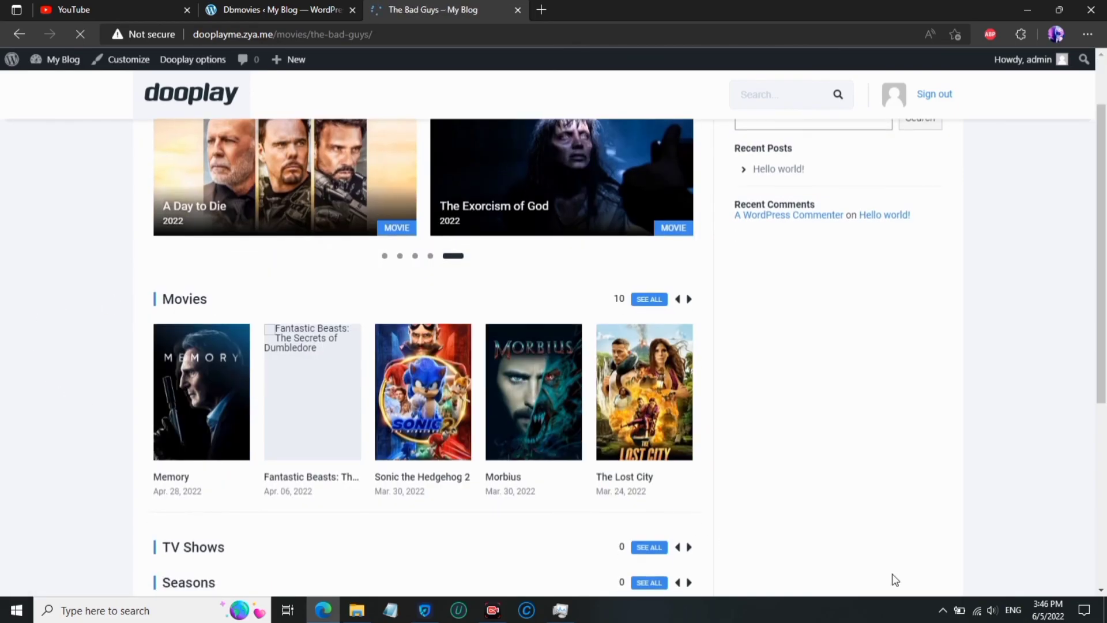